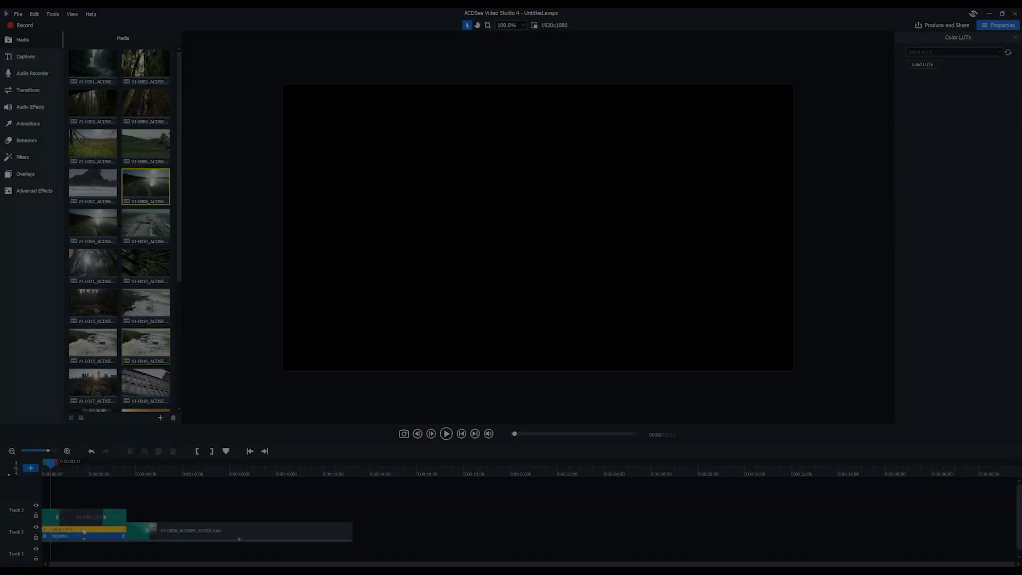
- Apply the Elegance colour LUT and scrub through the montage to the beach clip
click(966, 51)
click(915, 79)
drag(52, 464, 75, 462)
- Select the forest clip V1-0001, play the montage from the start, then stop
click(87, 520)
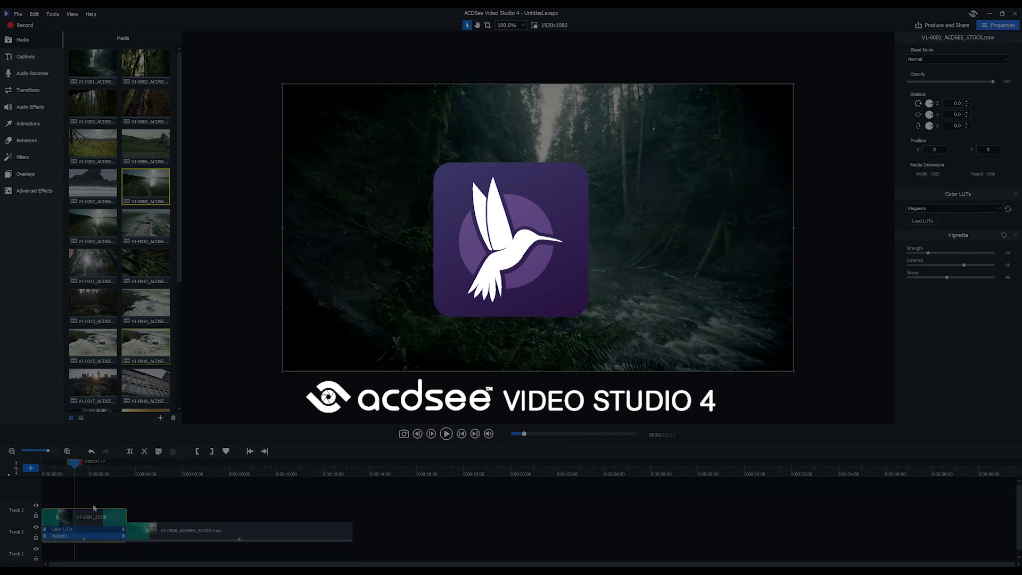
click(461, 433)
click(446, 433)
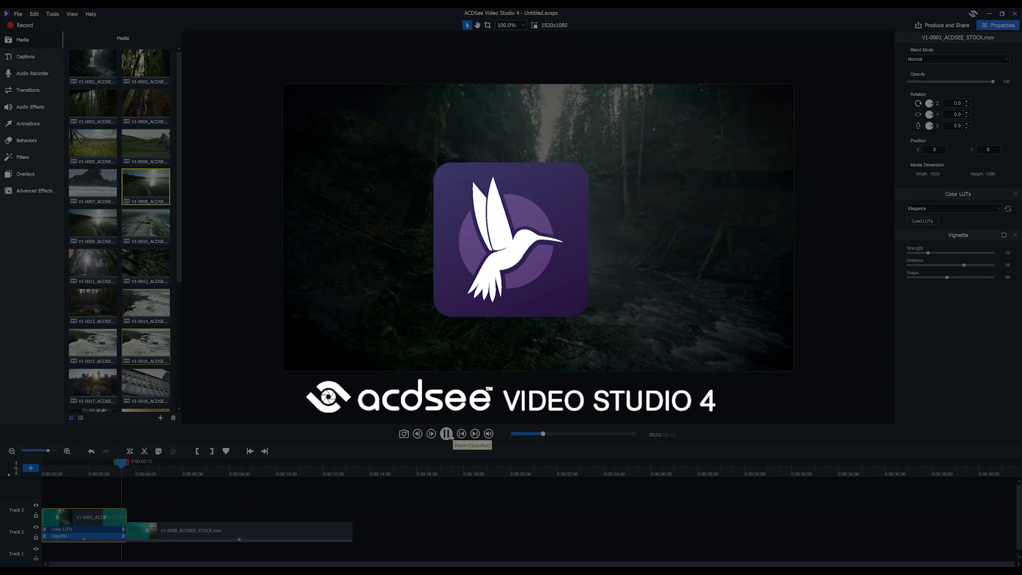
click(84, 540)
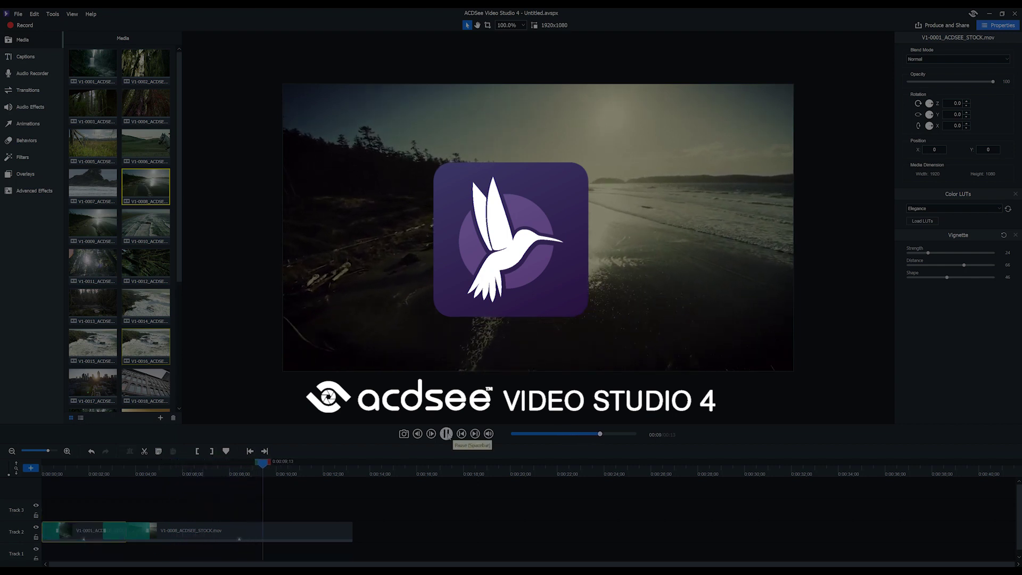
click(446, 434)
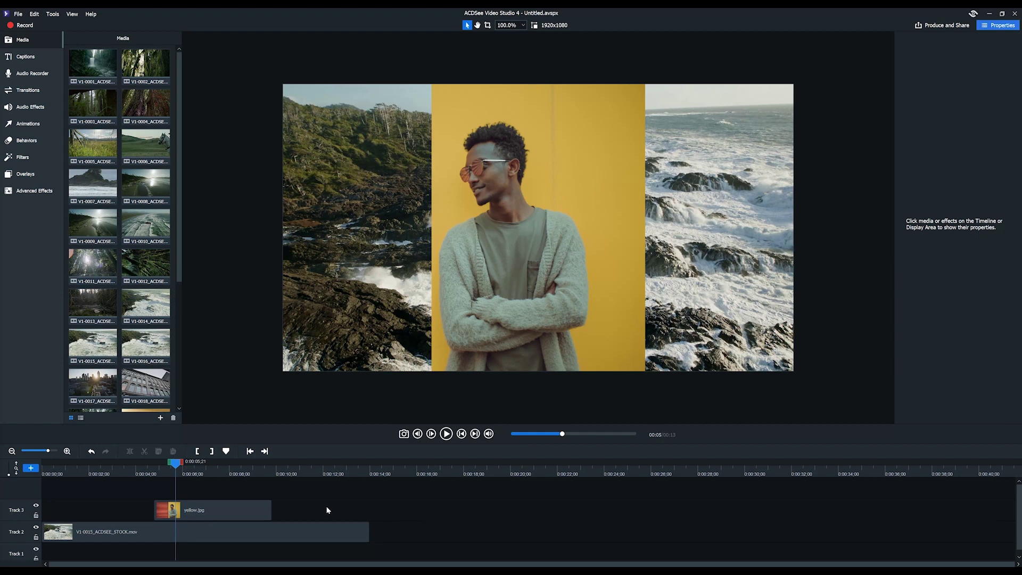
- Apply the Remove Color effect from Advanced Effects to the yellow.jpg clip
click(237, 509)
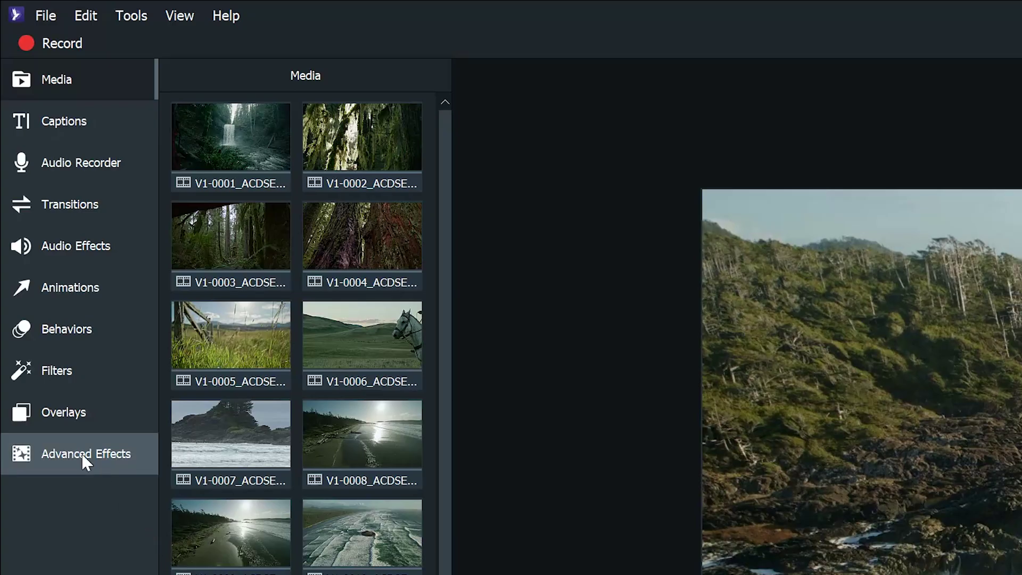
click(82, 453)
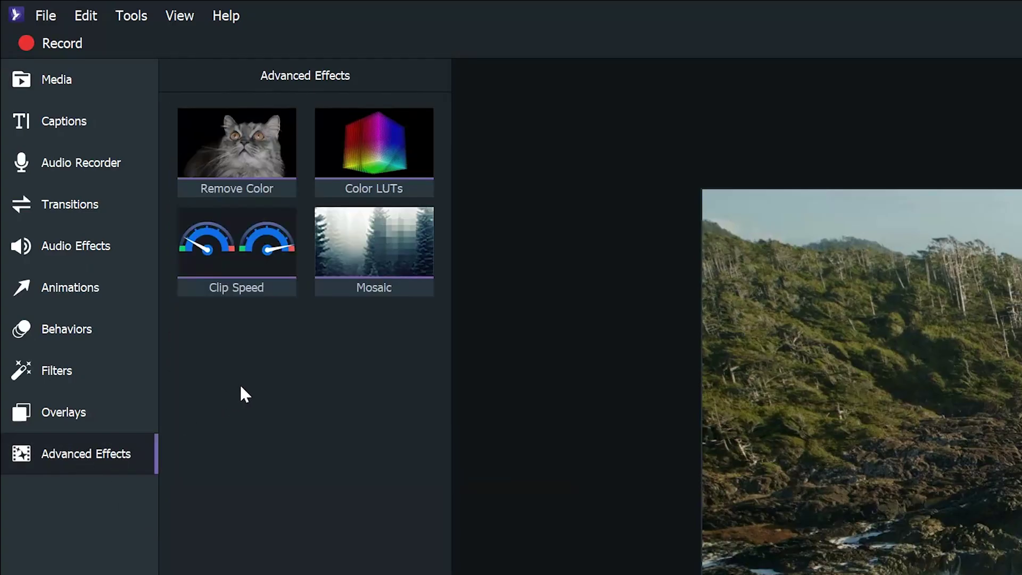
drag(283, 169, 318, 189)
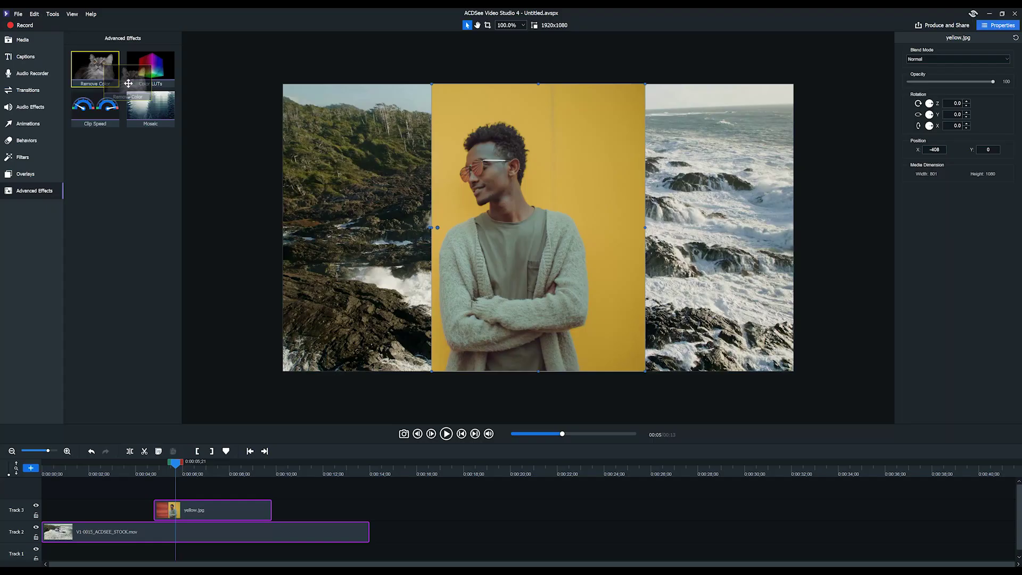
drag(128, 83, 188, 513)
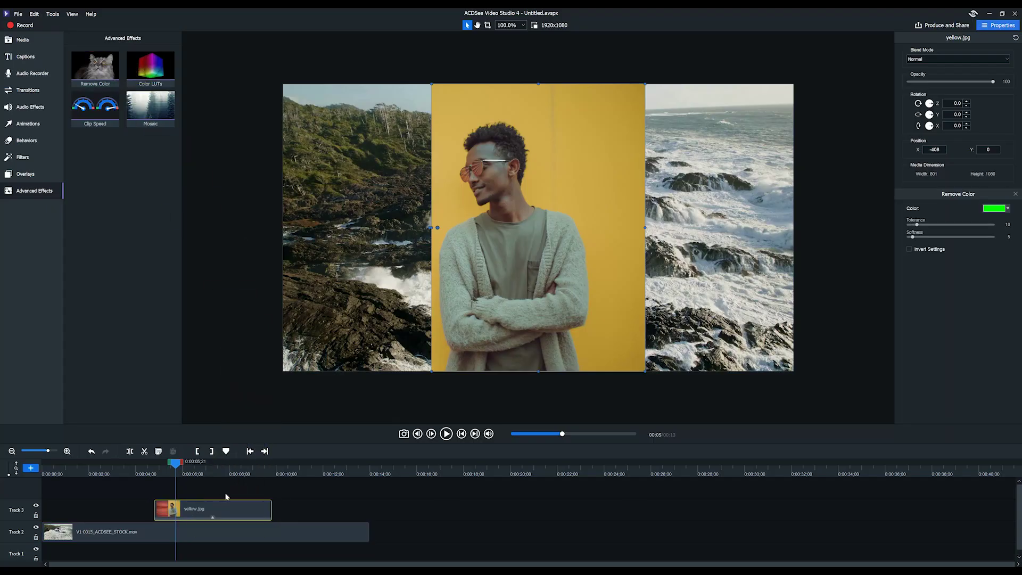
- Sample the yellow backdrop as the removed colour and set Tolerance 8, Softness 0
click(997, 211)
click(1005, 228)
click(511, 276)
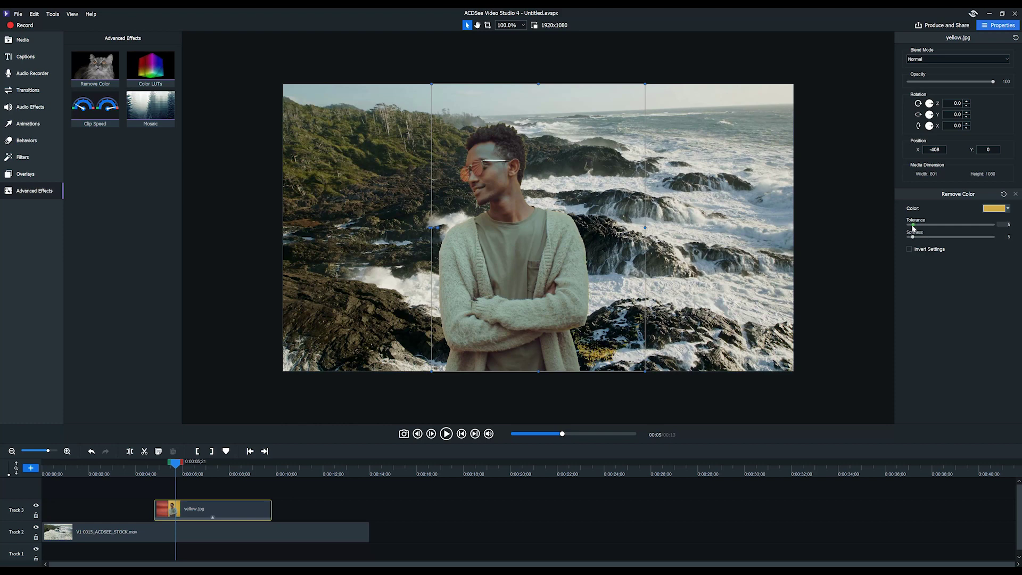
mouse_move(918, 228)
mouse_down()
mouse_move(907, 237)
mouse_move(918, 226)
mouse_up()
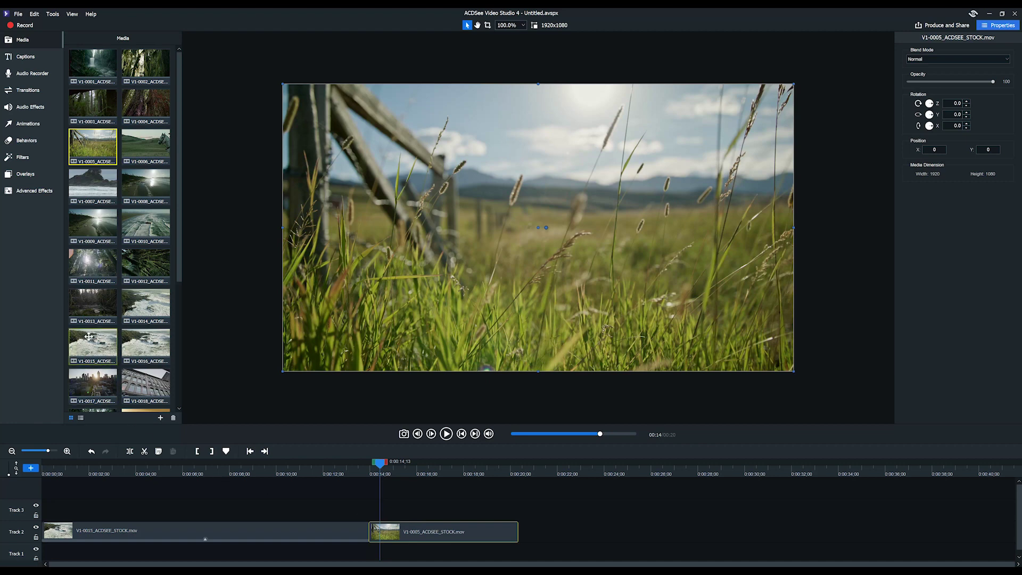
- Apply the Color LUTs effect to clip V1-0005 and choose Turin from the LUT list
click(29, 193)
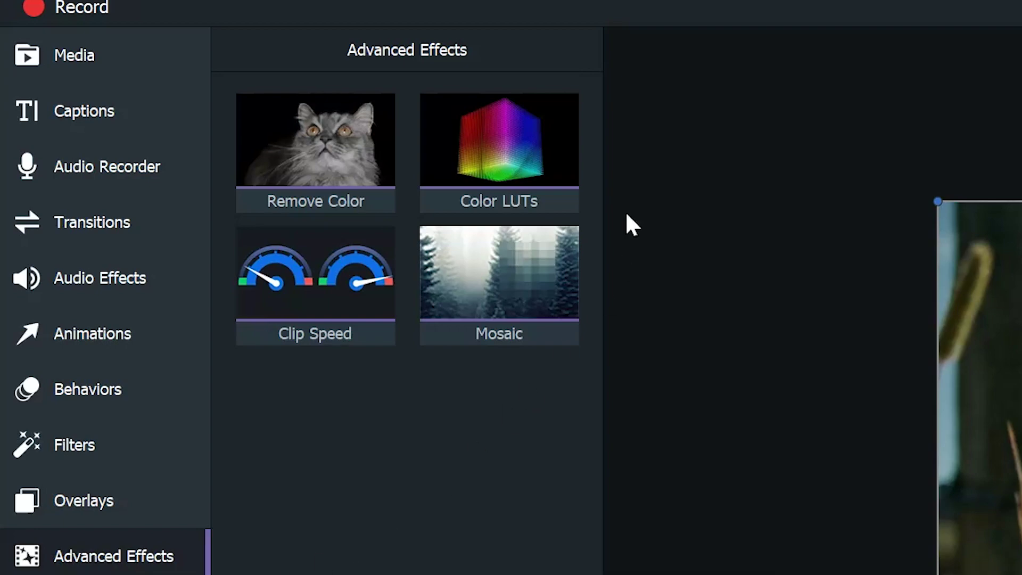
drag(566, 144, 1021, 574)
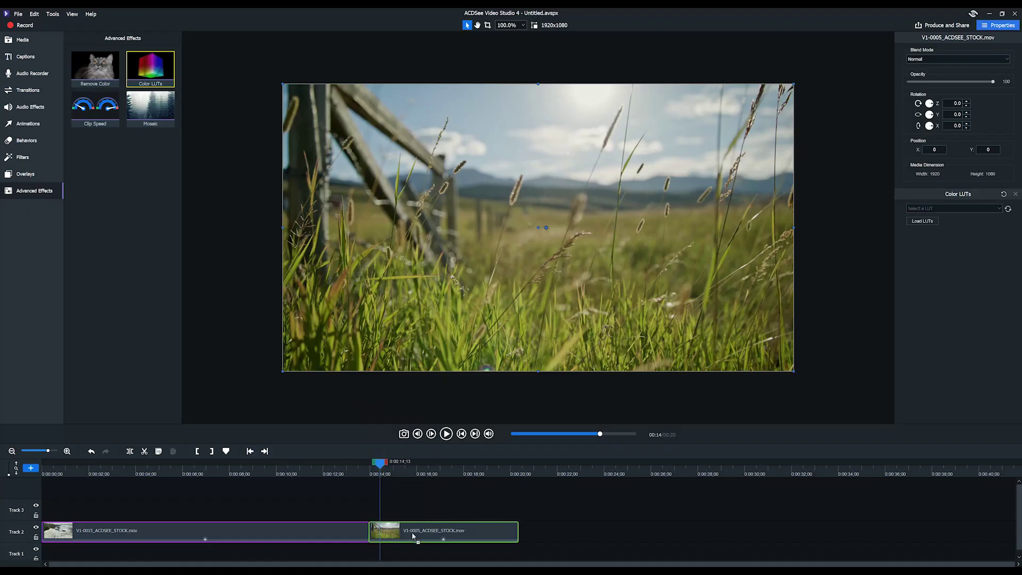
drag(413, 536, 410, 535)
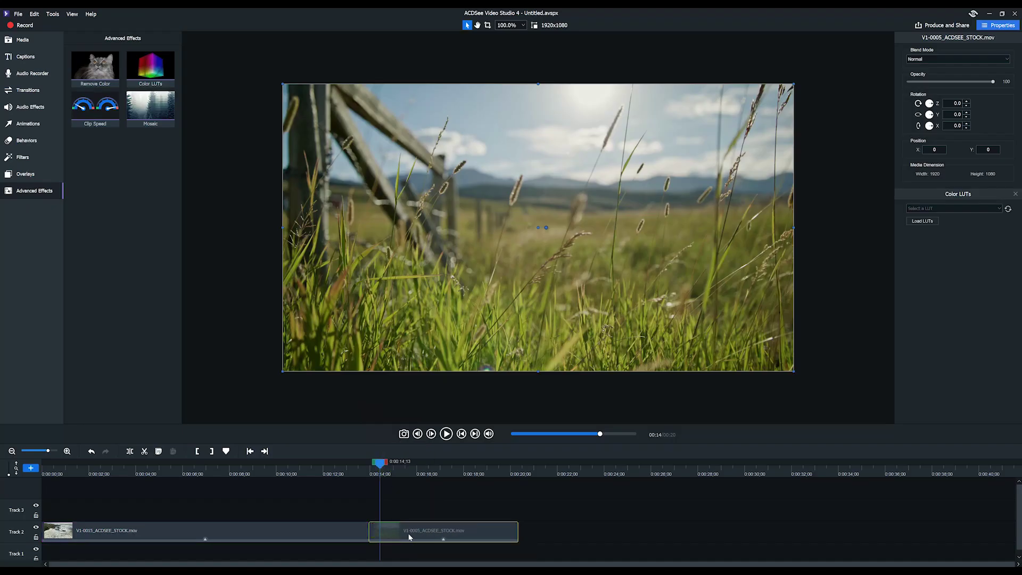
click(958, 209)
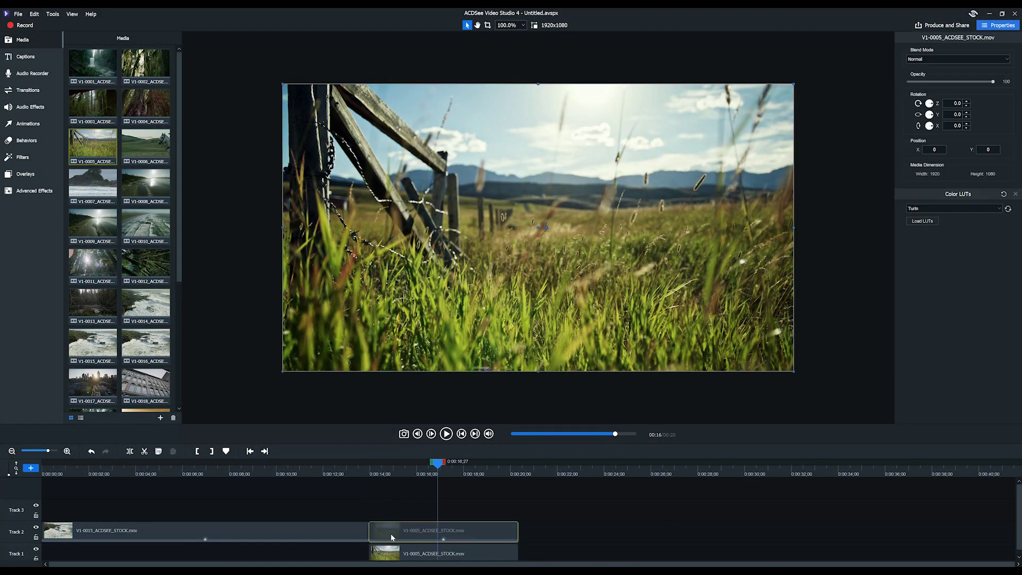
- Crop away the left half of the graded clip (width 960) and play the before-and-after comparison
click(488, 25)
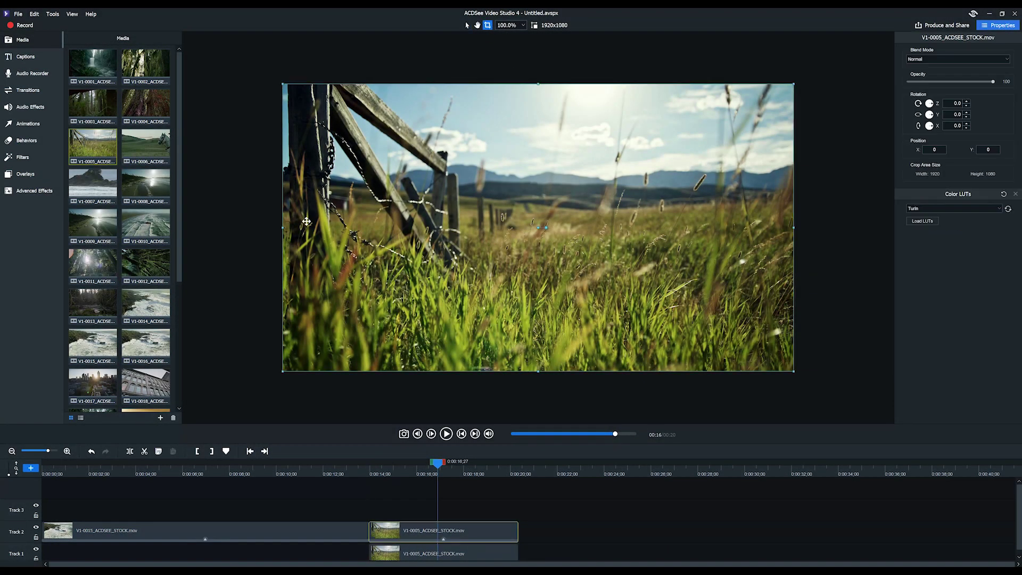
drag(282, 228, 537, 238)
drag(437, 463, 366, 469)
key(space)
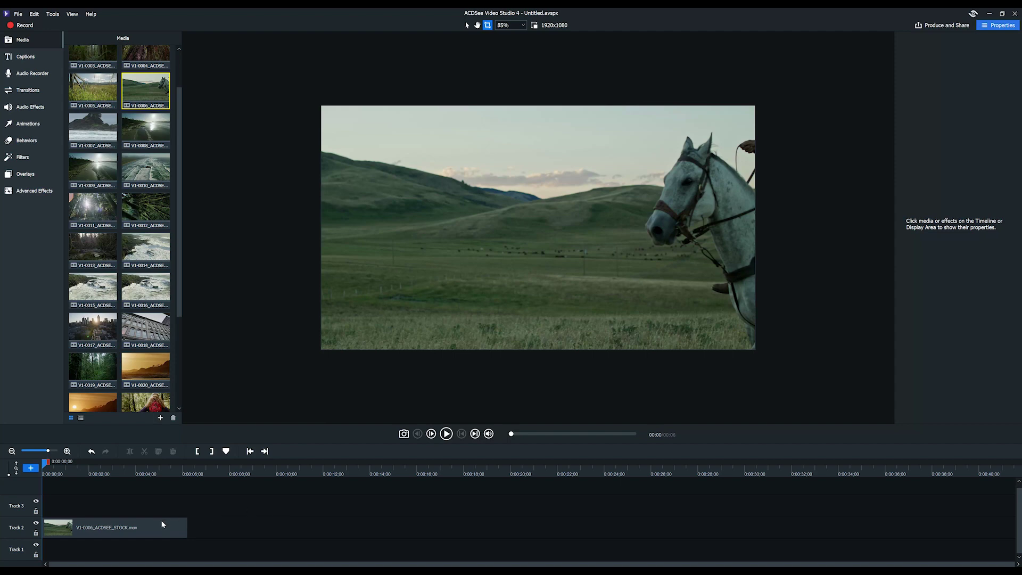
- Preview the horse clip V1-0006 and apply the Clip Speed effect to it
click(140, 529)
click(446, 434)
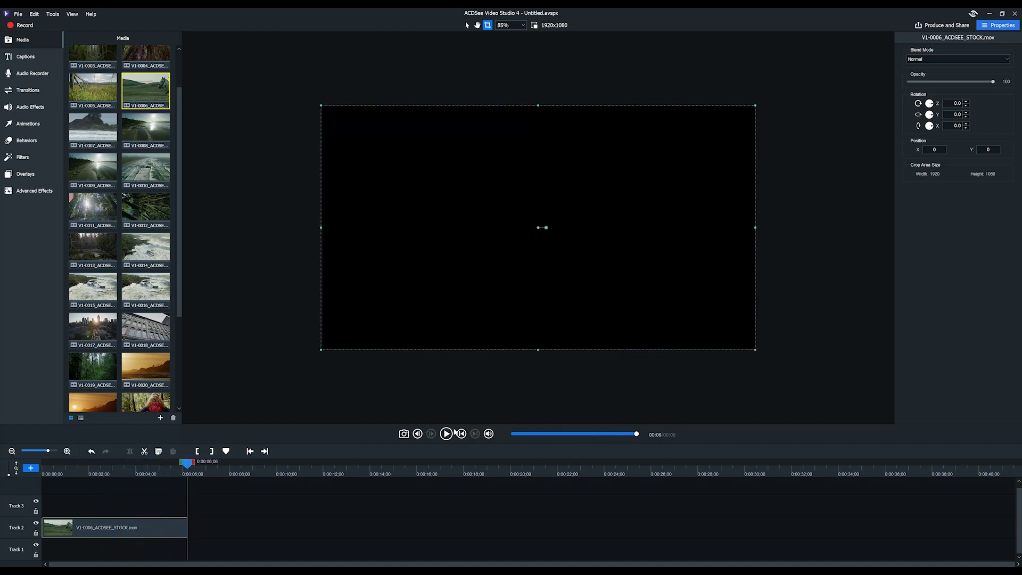
click(26, 196)
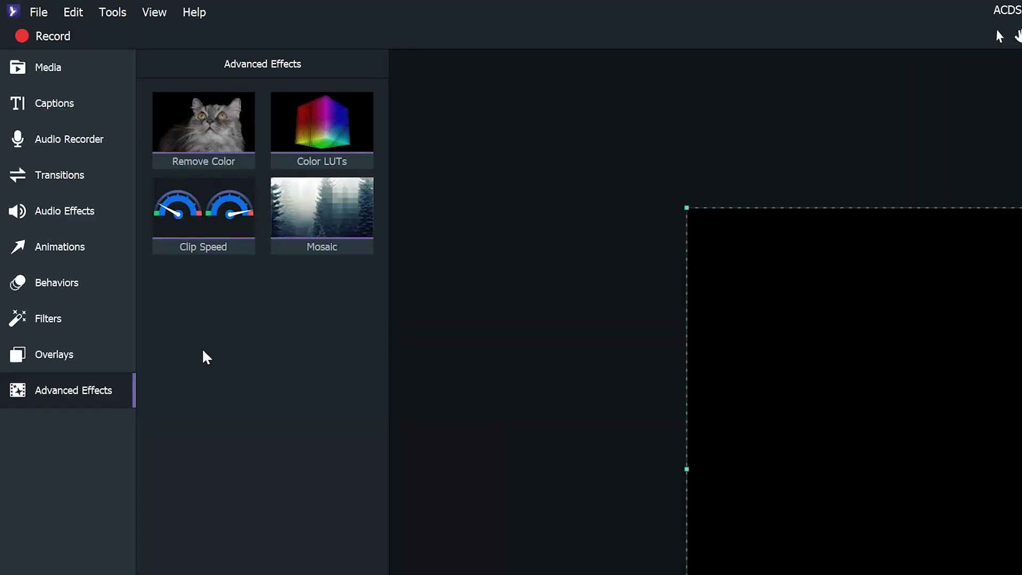
drag(106, 109, 96, 528)
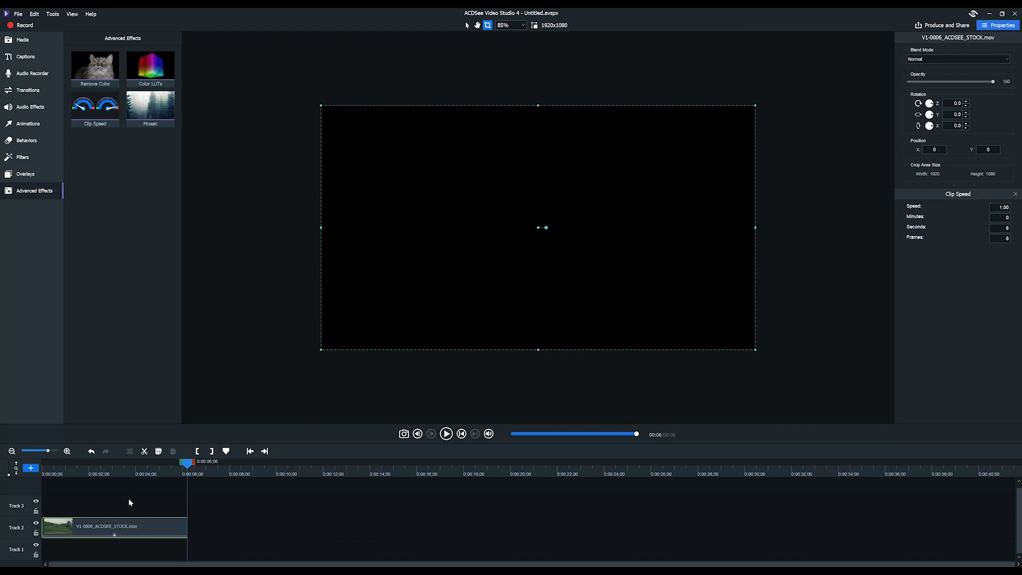
drag(185, 466, 105, 468)
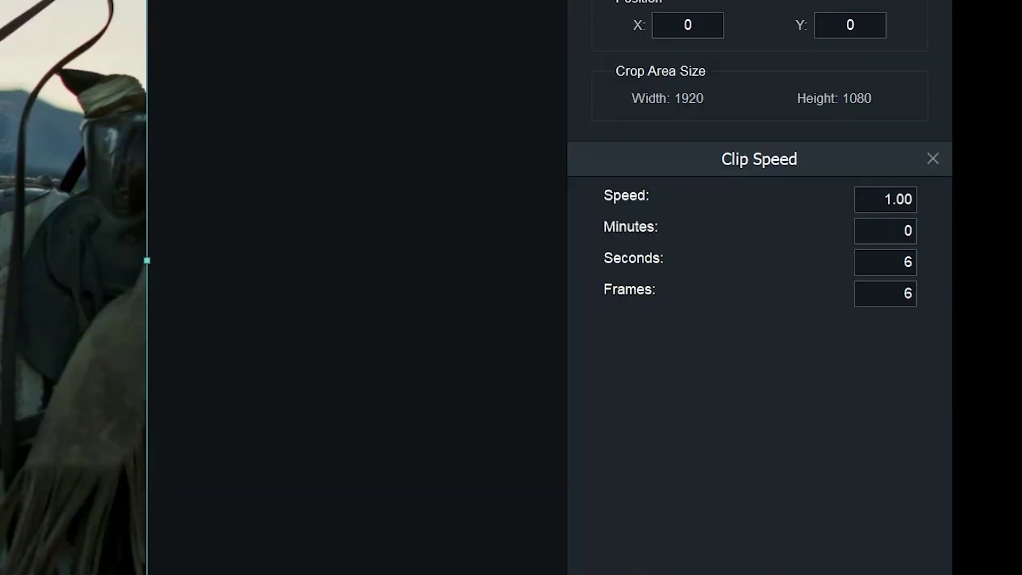
- Set the clip speed to 0.70 and play the slowed horse clip
click(1005, 208)
click(1005, 208)
key(BackSpace)
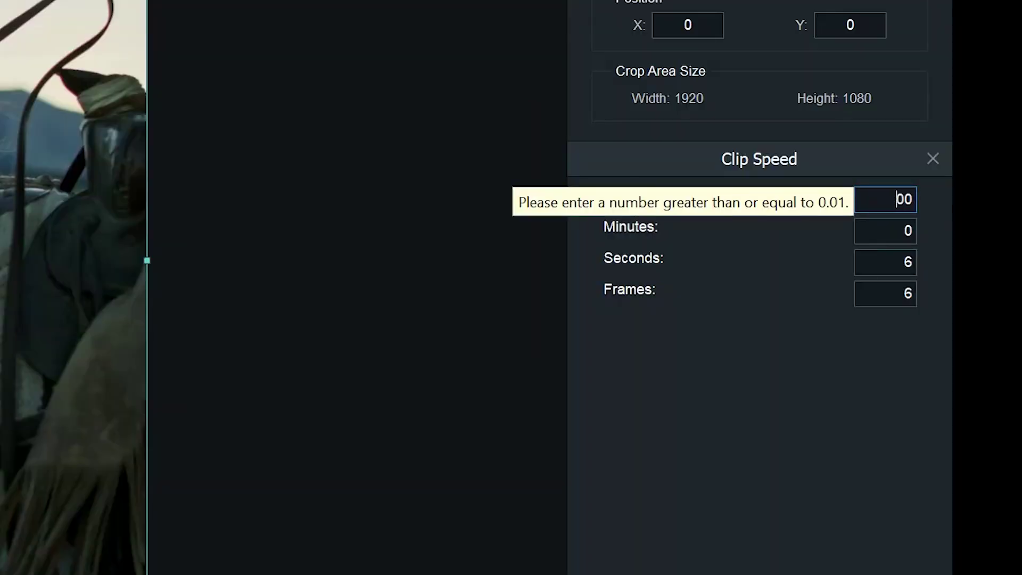
key(BackSpace)
text(7)
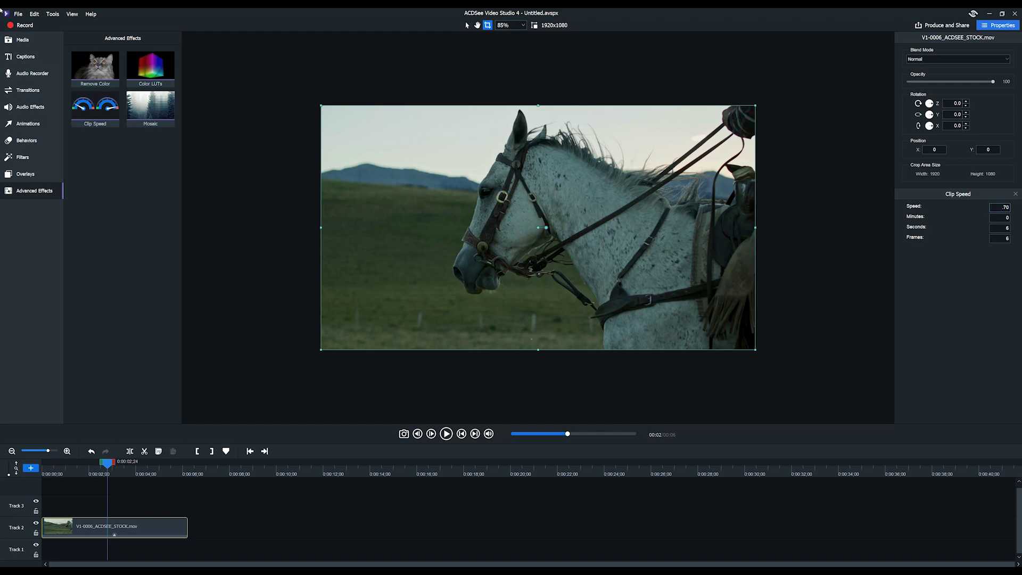
key(Return)
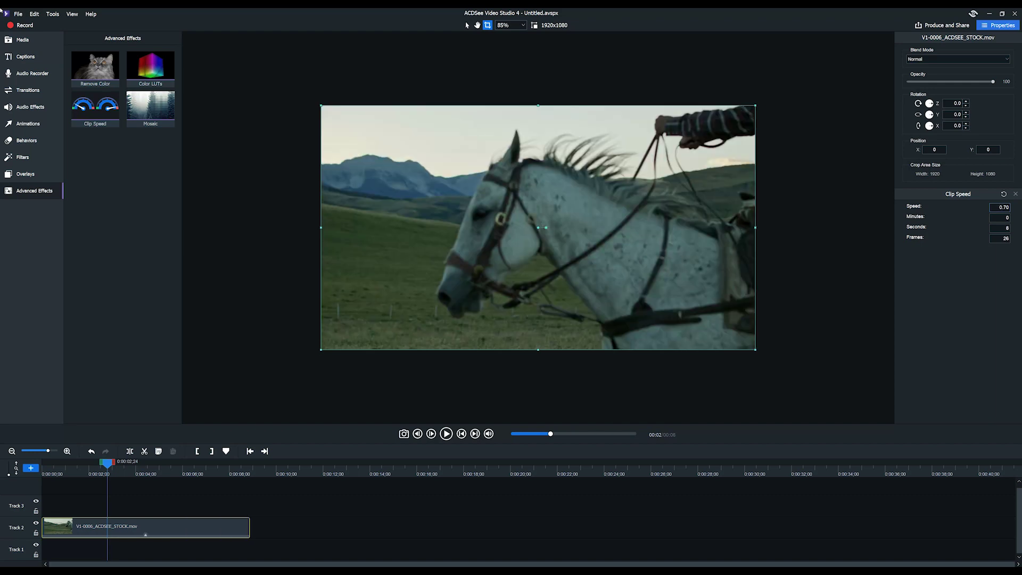
drag(111, 466, 73, 463)
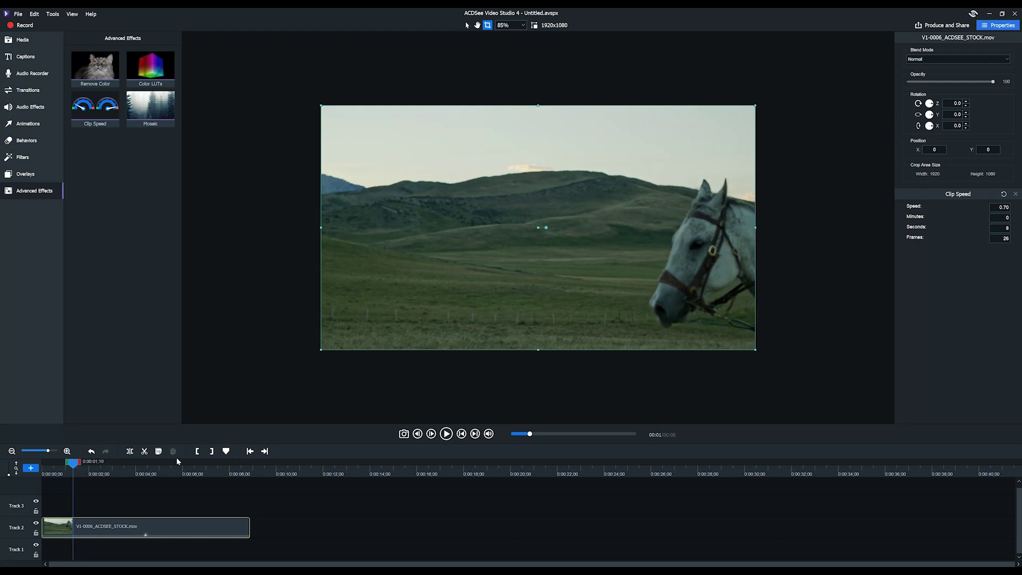
click(446, 433)
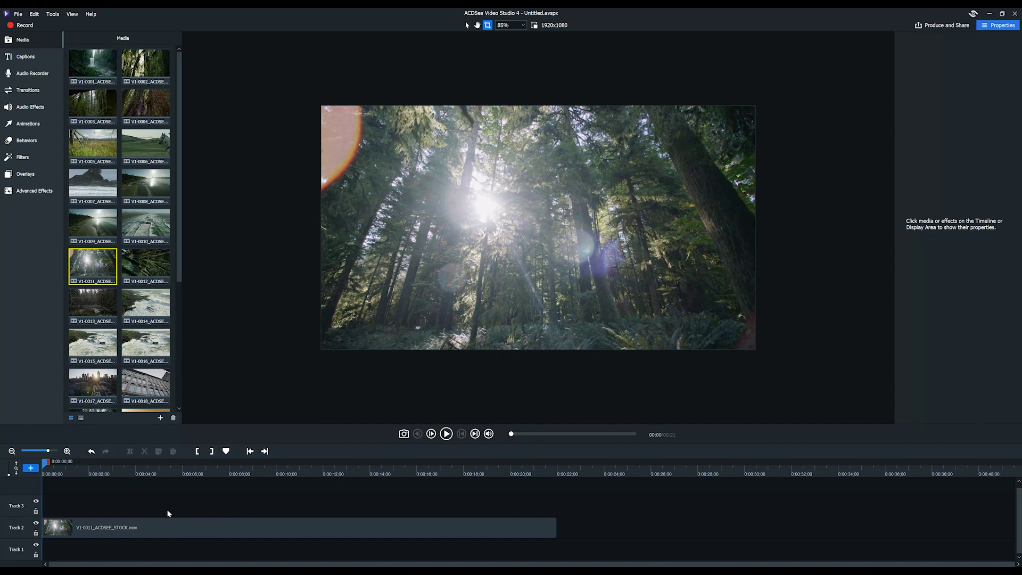
- Capture the frame at one second as Snapshot_1.png and place it on Track 3
drag(45, 466, 141, 462)
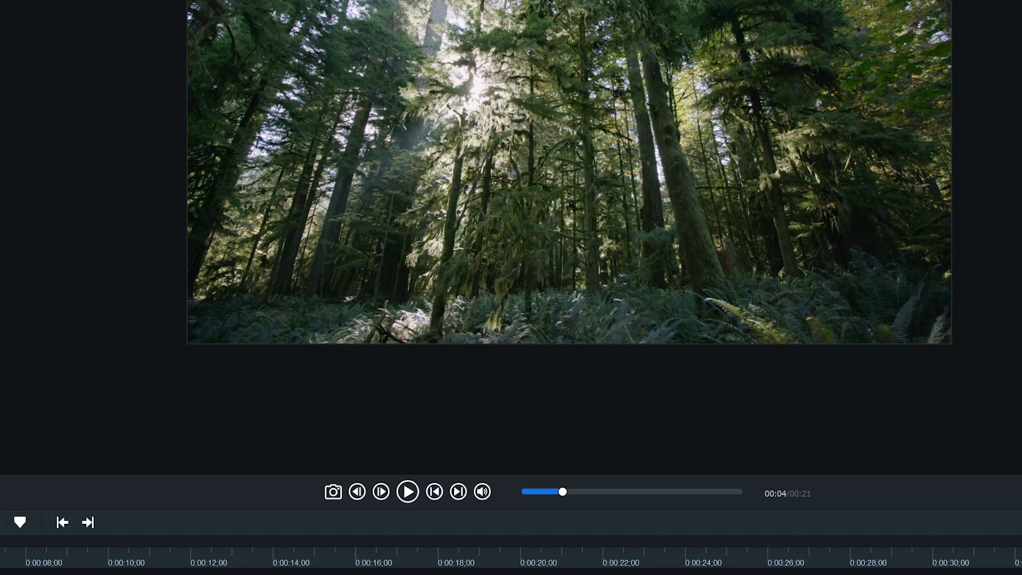
click(334, 493)
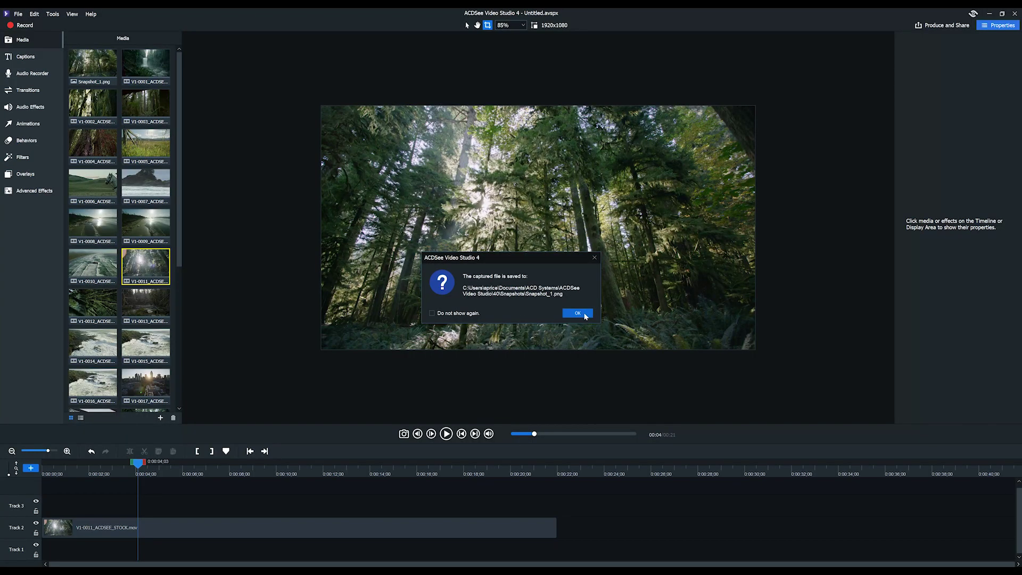
click(585, 315)
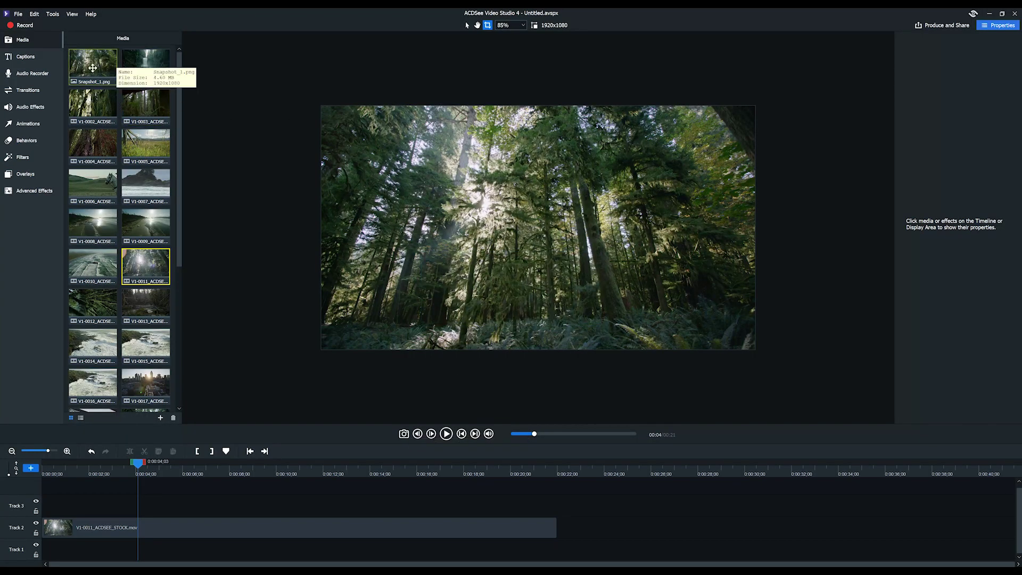
drag(93, 68, 205, 506)
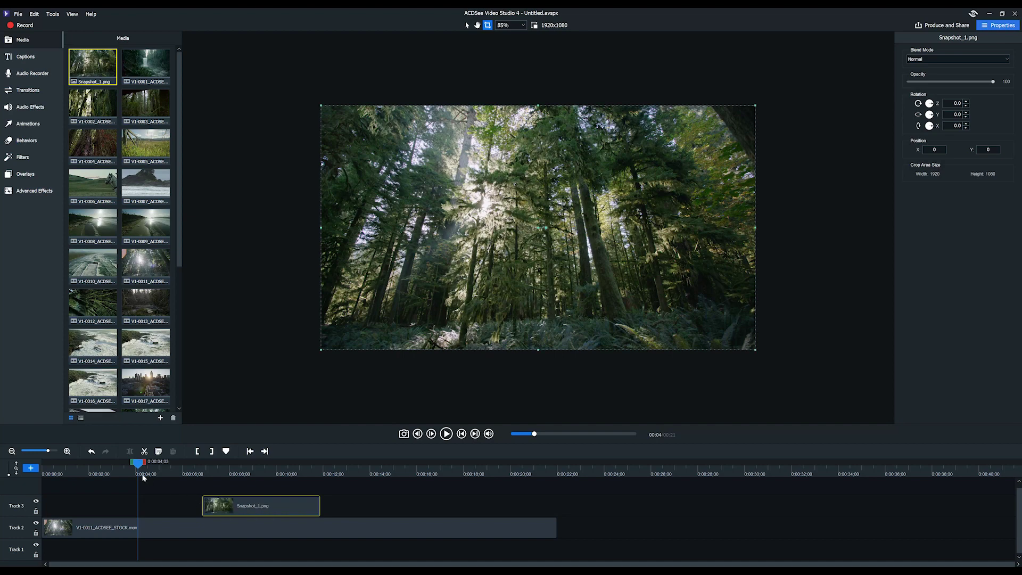
drag(141, 475, 254, 468)
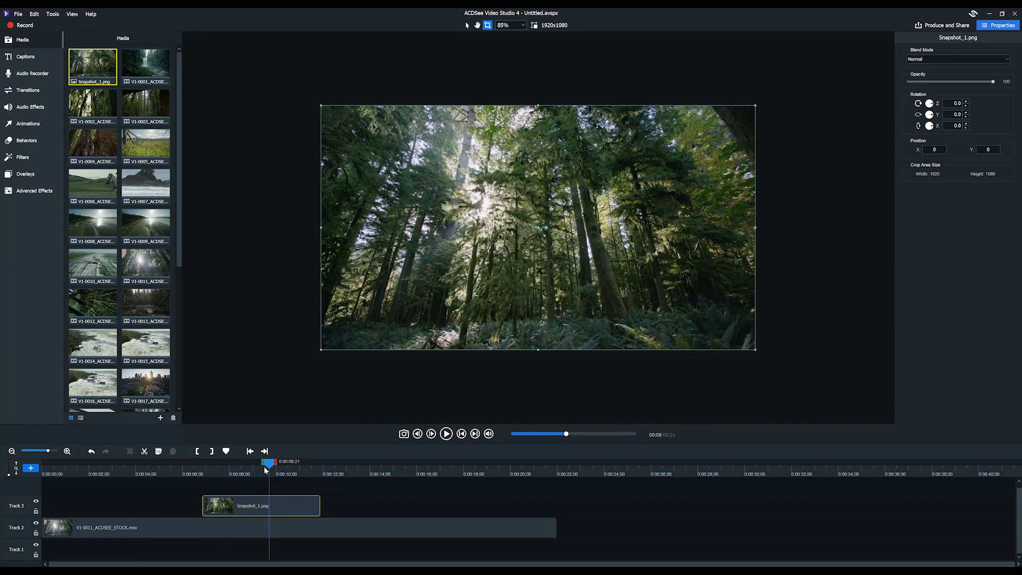
- Undo a trial trim of the hiker clip and park the playhead about 4;28 in
drag(264, 471, 205, 469)
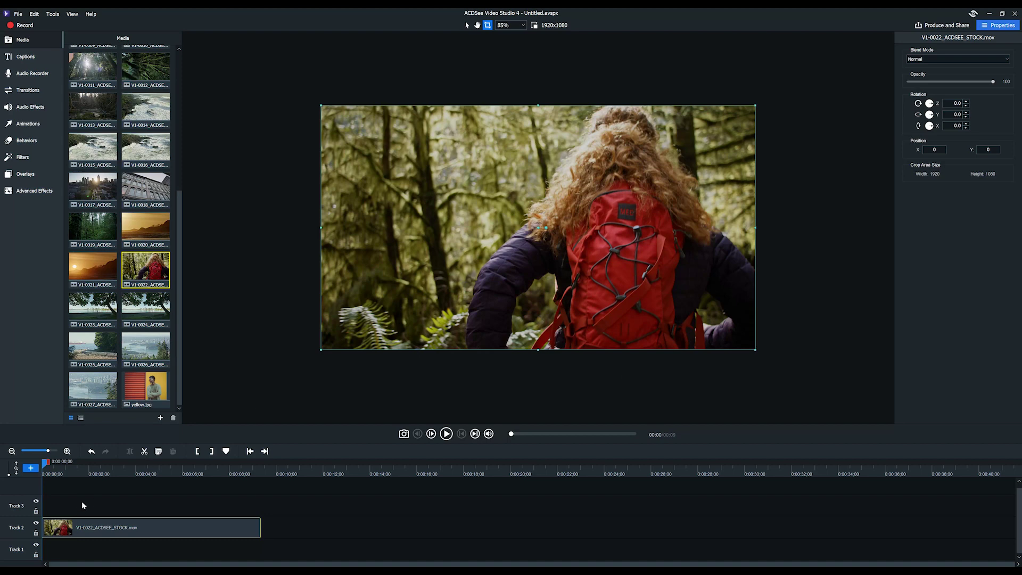
click(82, 504)
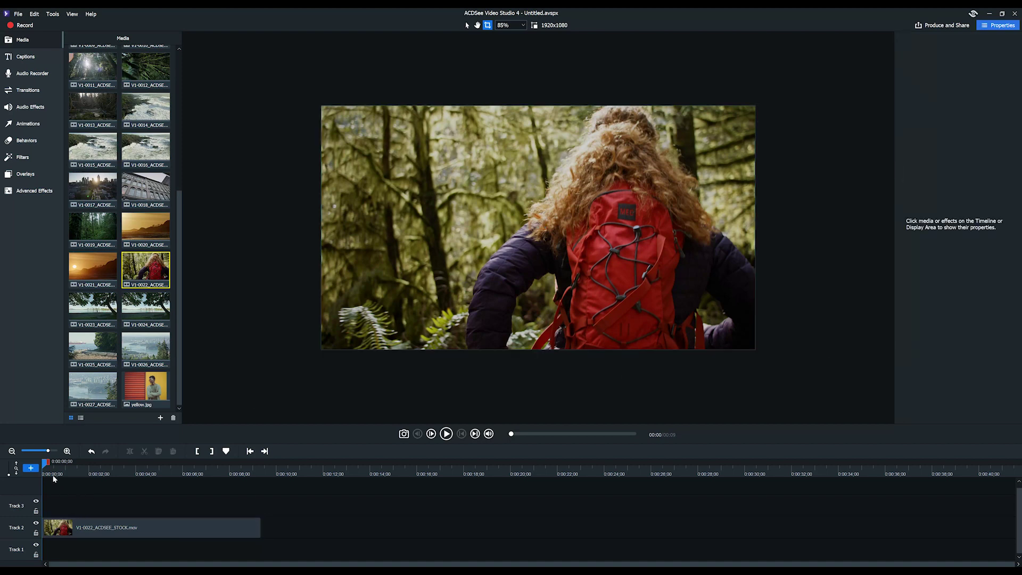
click(53, 527)
drag(42, 525, 128, 527)
key(ctrl+z)
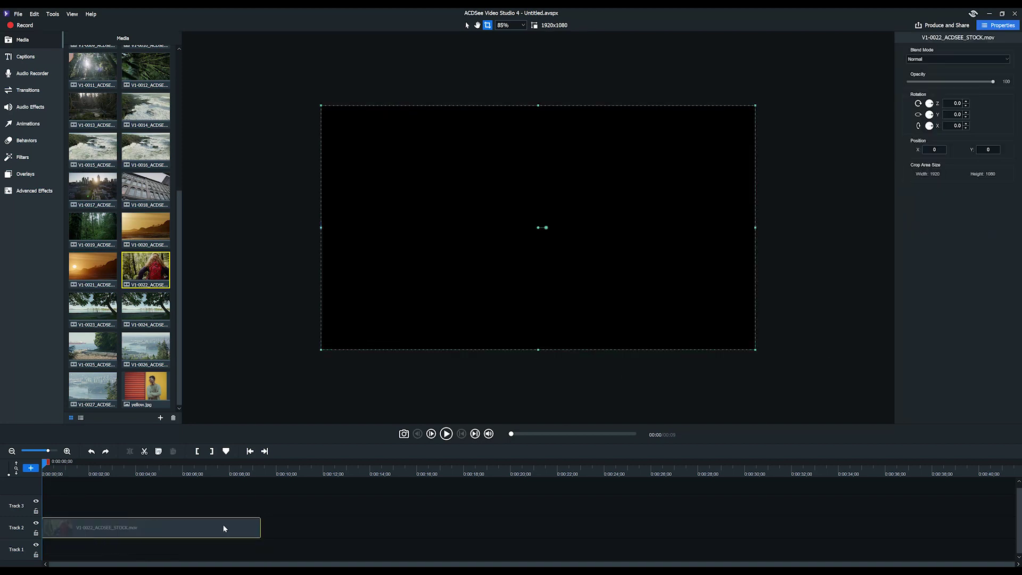
click(58, 469)
drag(58, 468, 173, 470)
- Split the hiker clip, delete its leading part, and move the rest to 0:00
click(130, 451)
click(137, 519)
key(Delete)
drag(217, 528, 65, 526)
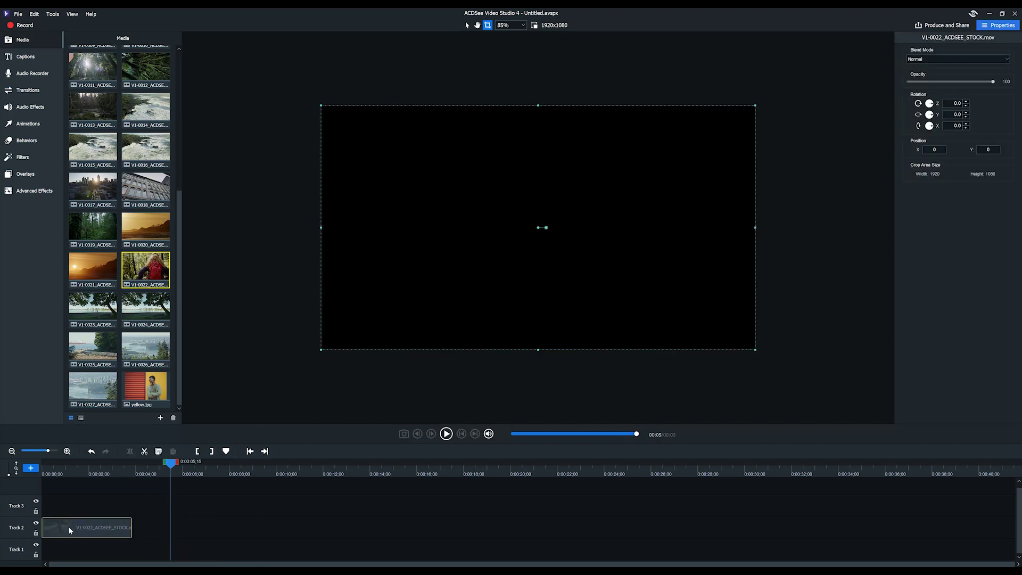
drag(164, 465, 124, 492)
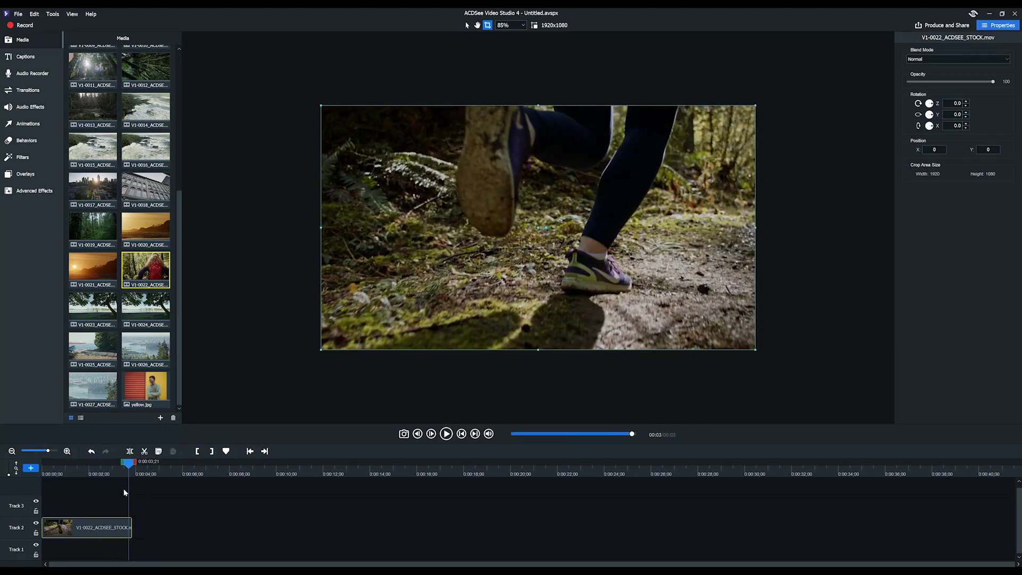
- Review GIF export at 1920x1080 and its detailed settings, then cancel without changes
click(943, 26)
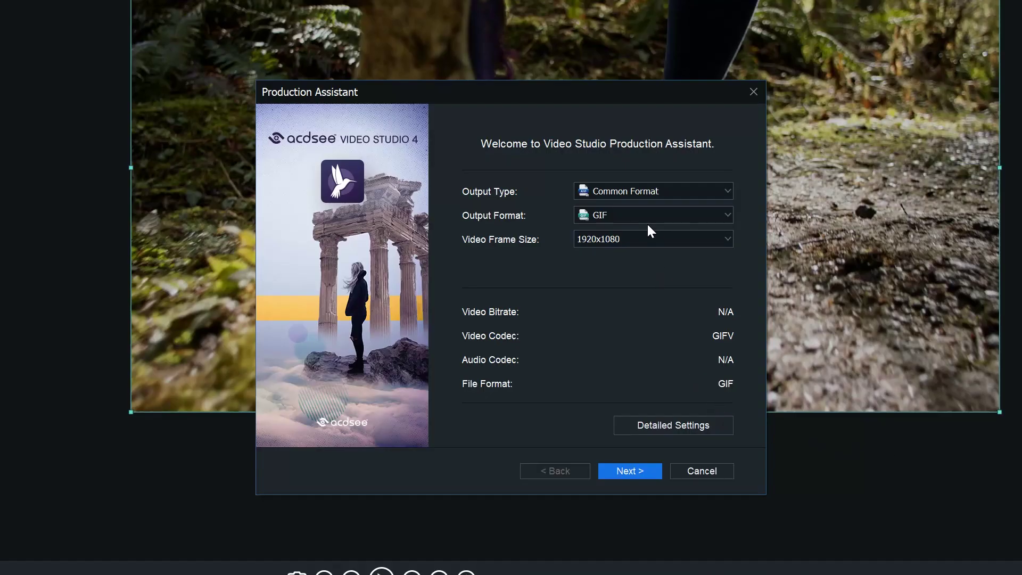
click(646, 215)
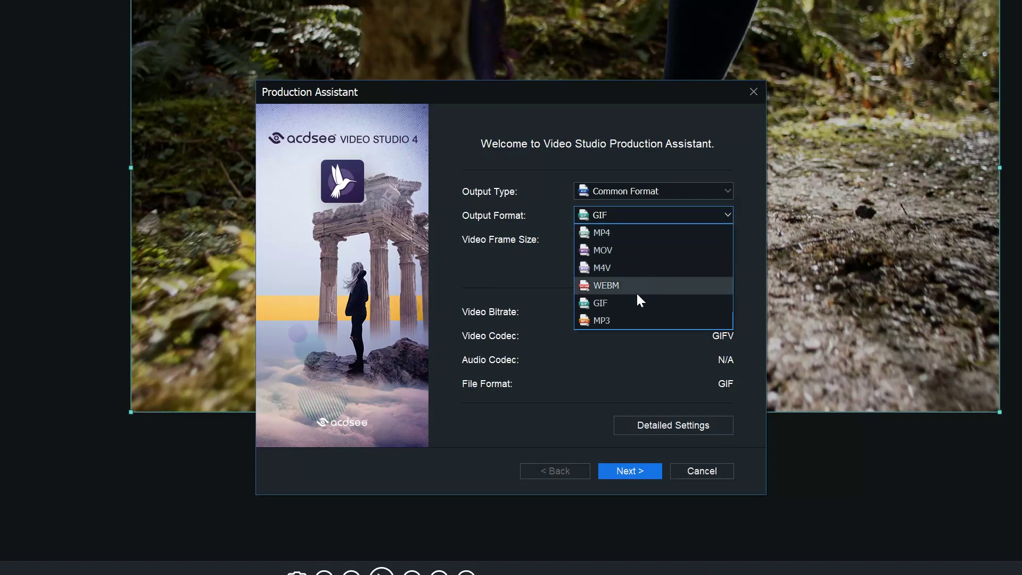
click(636, 303)
click(629, 240)
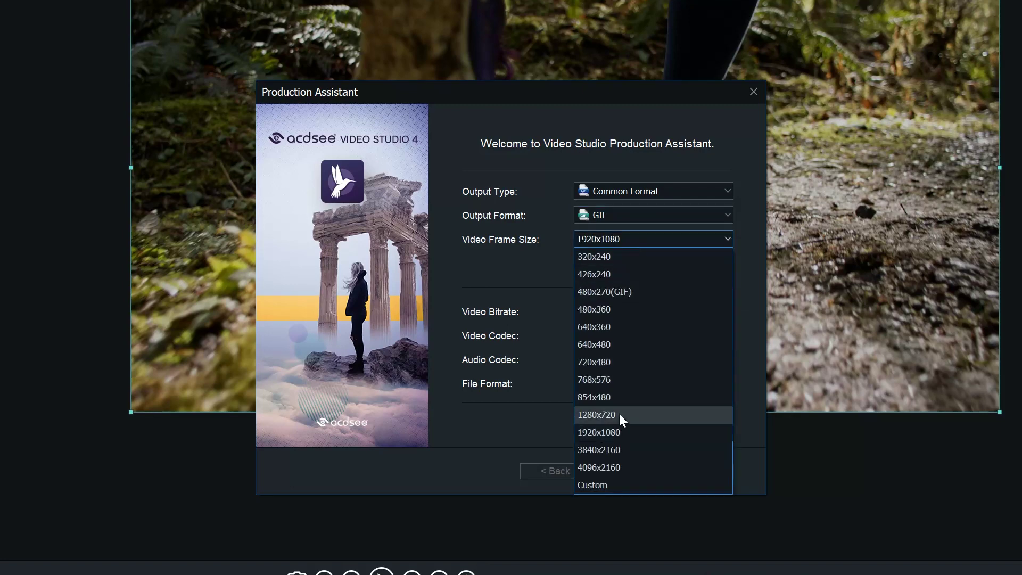
click(621, 433)
click(650, 430)
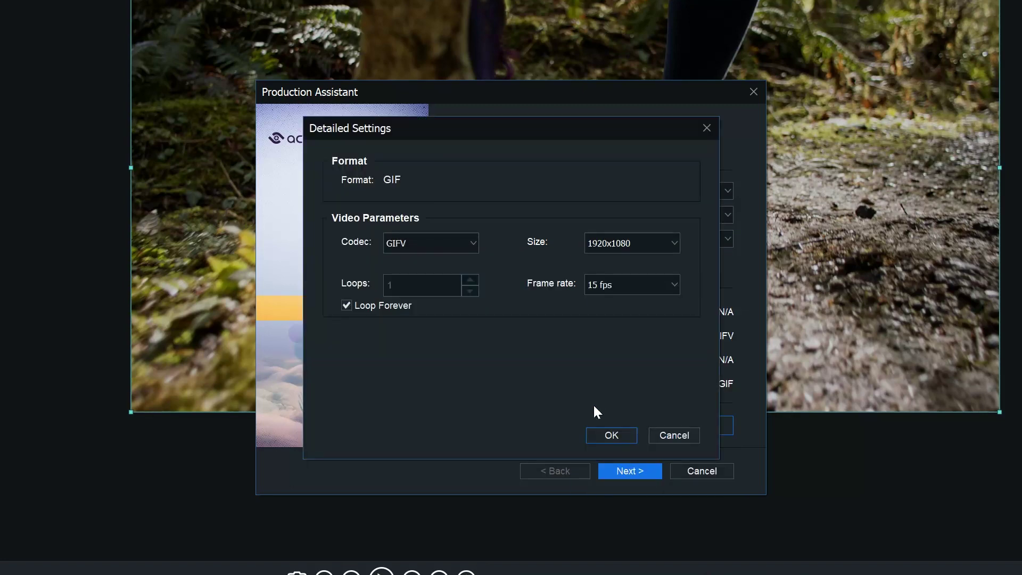
click(346, 307)
click(658, 435)
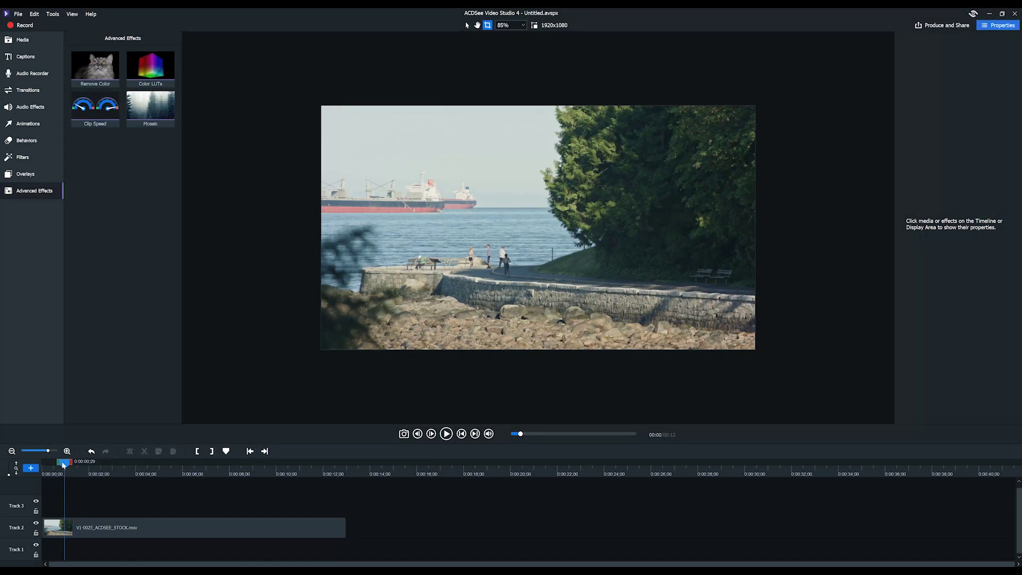
- Play the harbour clip to about five seconds and place a Mosaic effect on Track 3 there
drag(63, 465, 58, 466)
click(447, 434)
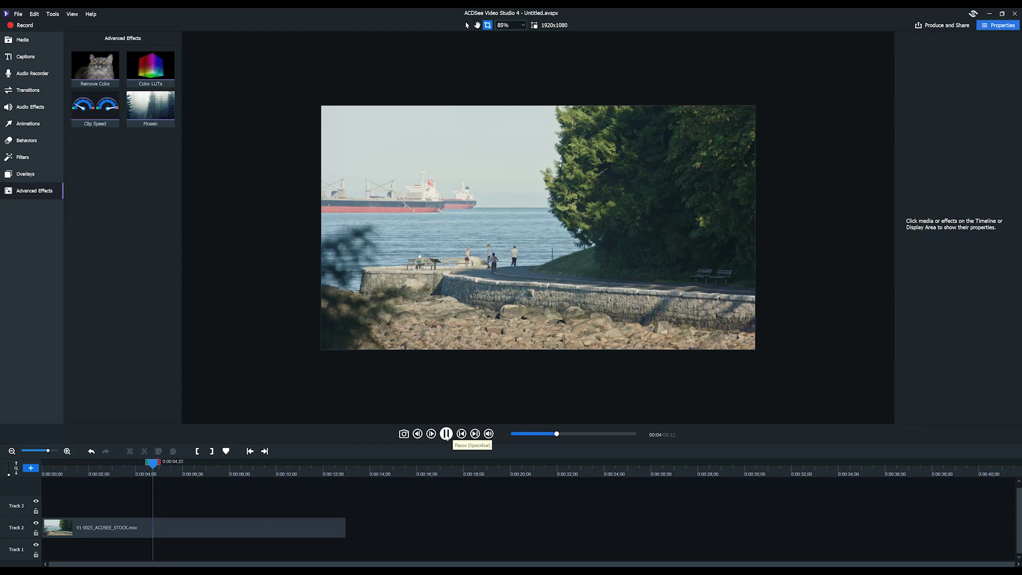
click(446, 434)
drag(150, 109, 72, 504)
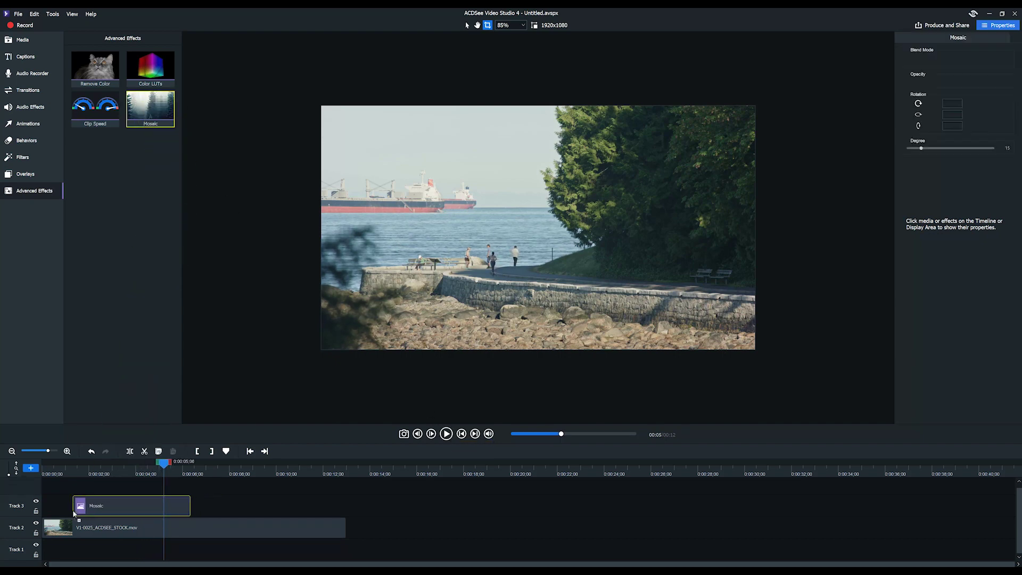
drag(162, 468, 128, 469)
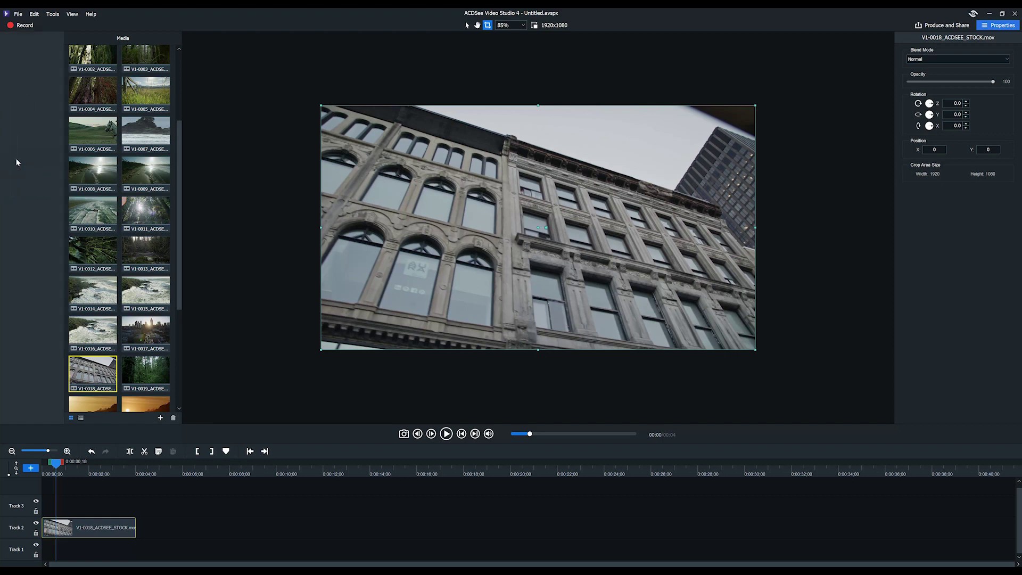
- Place the Old Film overlay on Track 3 above the building clip and trim it to 4 seconds
click(17, 160)
scroll(133, 94, down, 3)
click(25, 173)
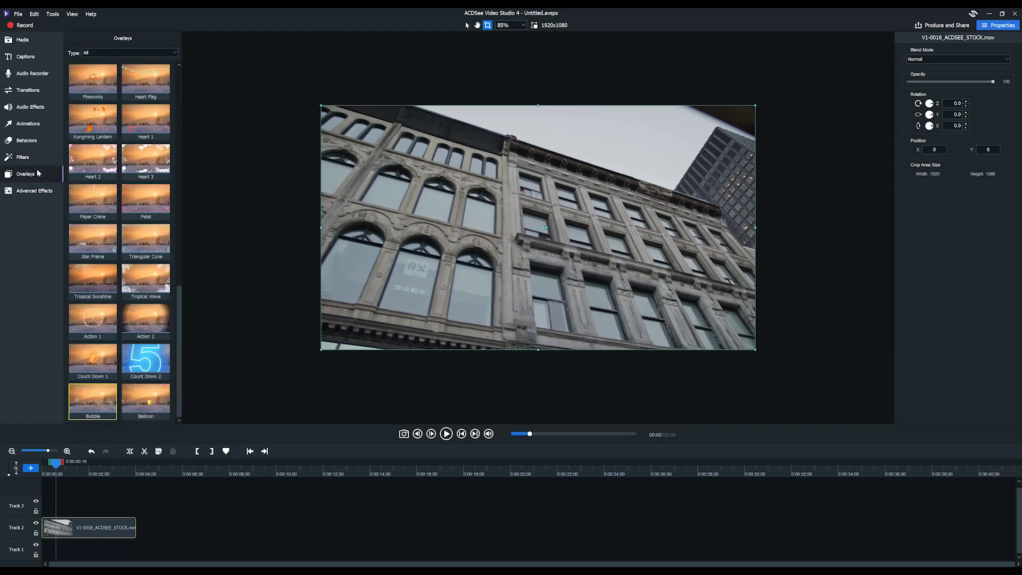
scroll(165, 117, up, 6)
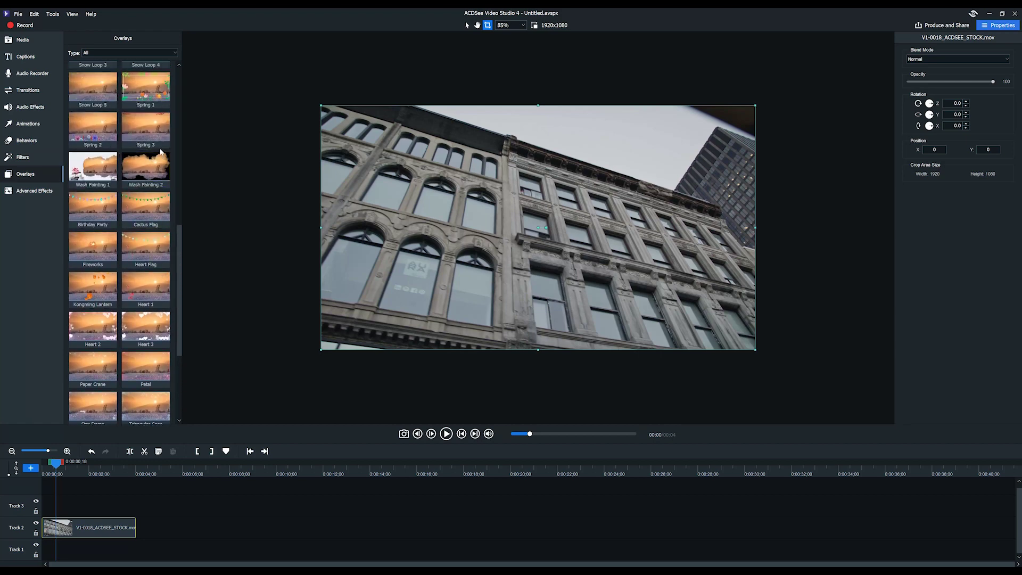
scroll(160, 152, up, 7)
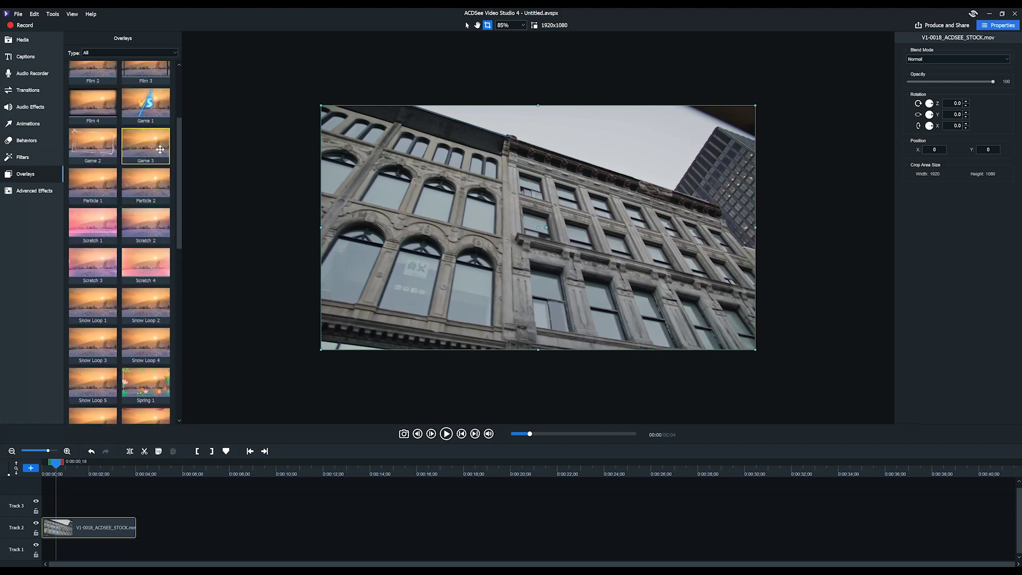
scroll(160, 155, up, 2)
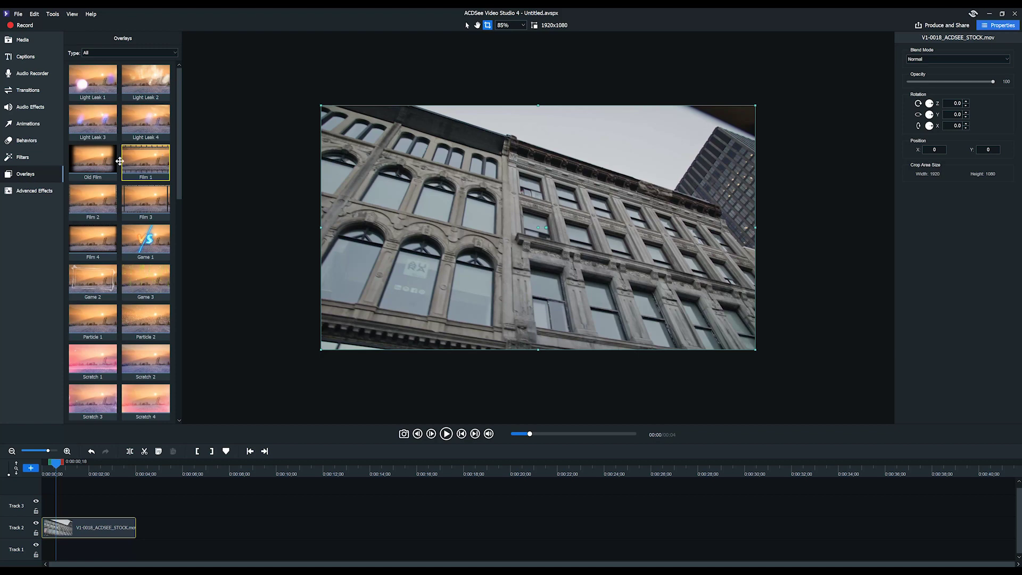
click(23, 159)
click(29, 174)
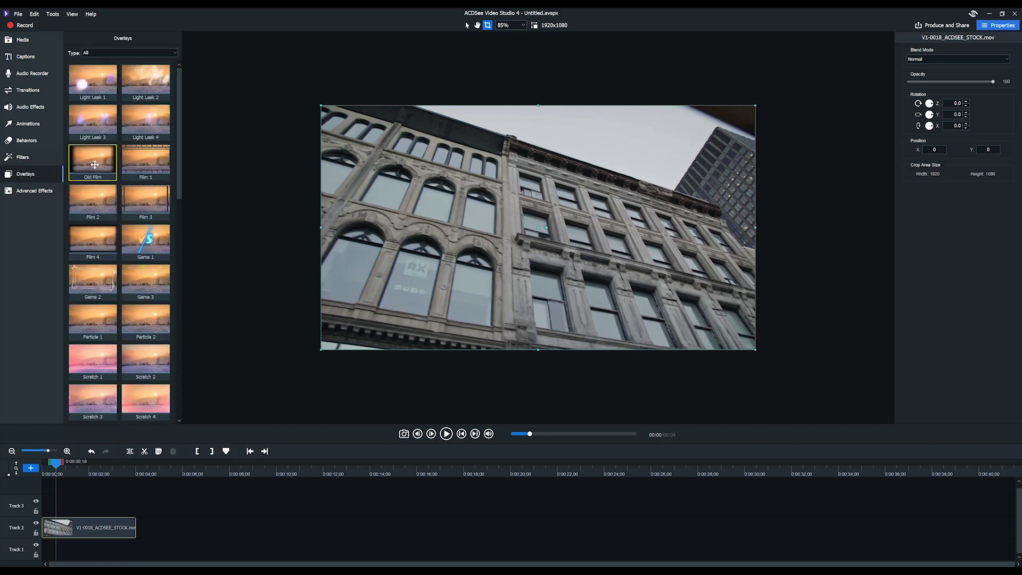
drag(92, 165, 76, 507)
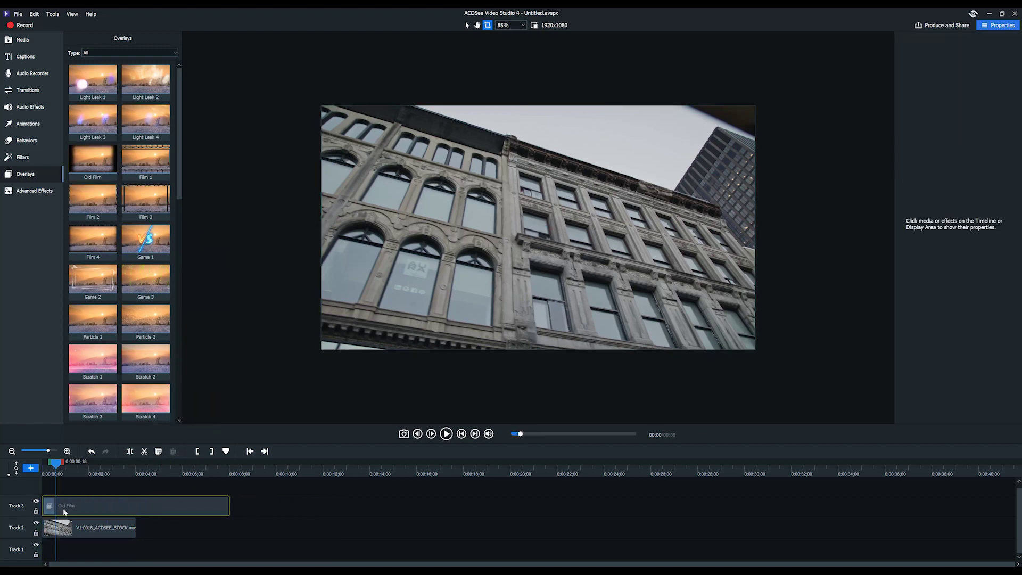
drag(227, 502, 134, 505)
- Apply the White Balance filter to the building clip and play it from the beginning
click(23, 157)
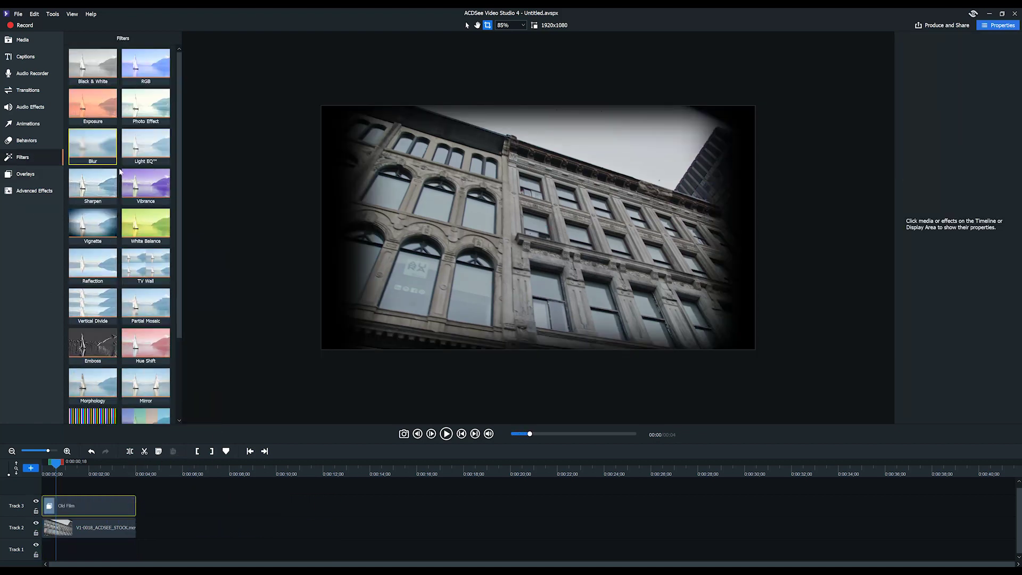
drag(83, 530, 80, 529)
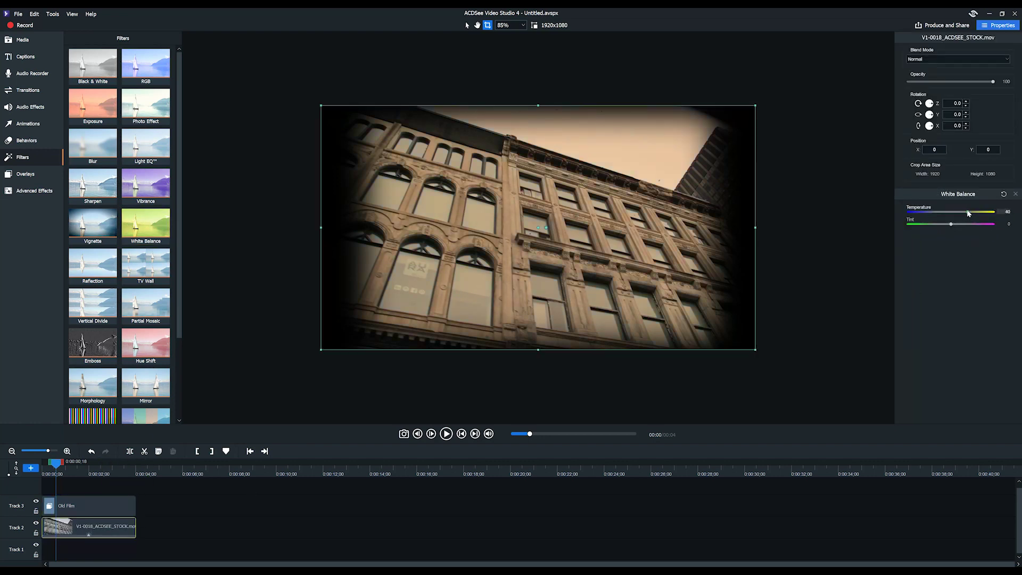
click(447, 434)
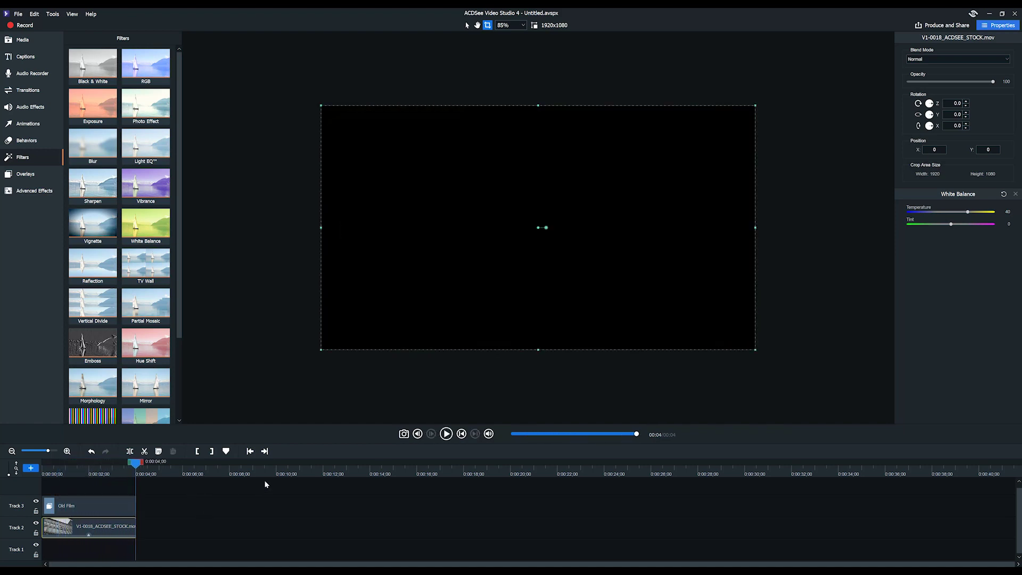
key(Home)
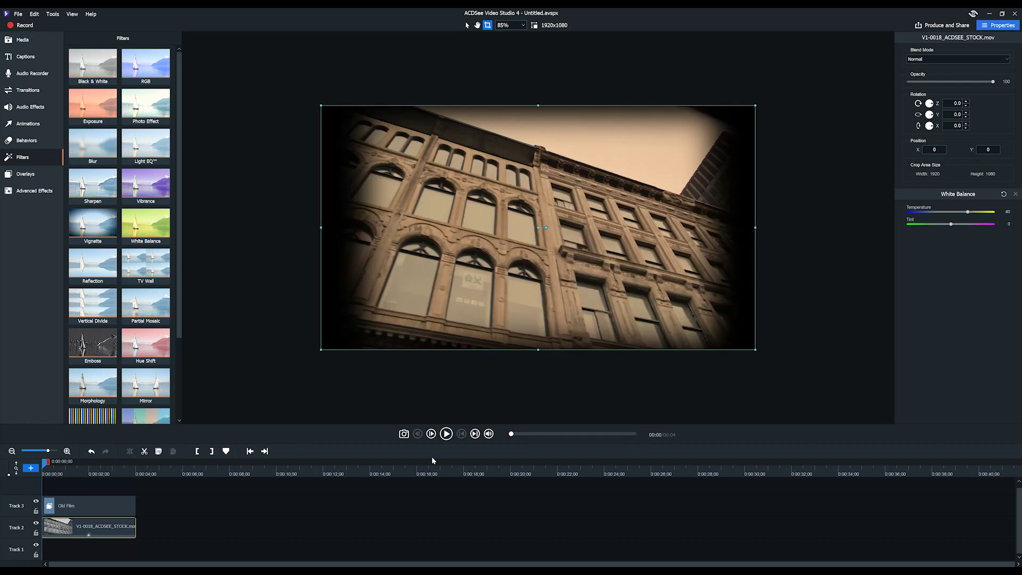
click(447, 434)
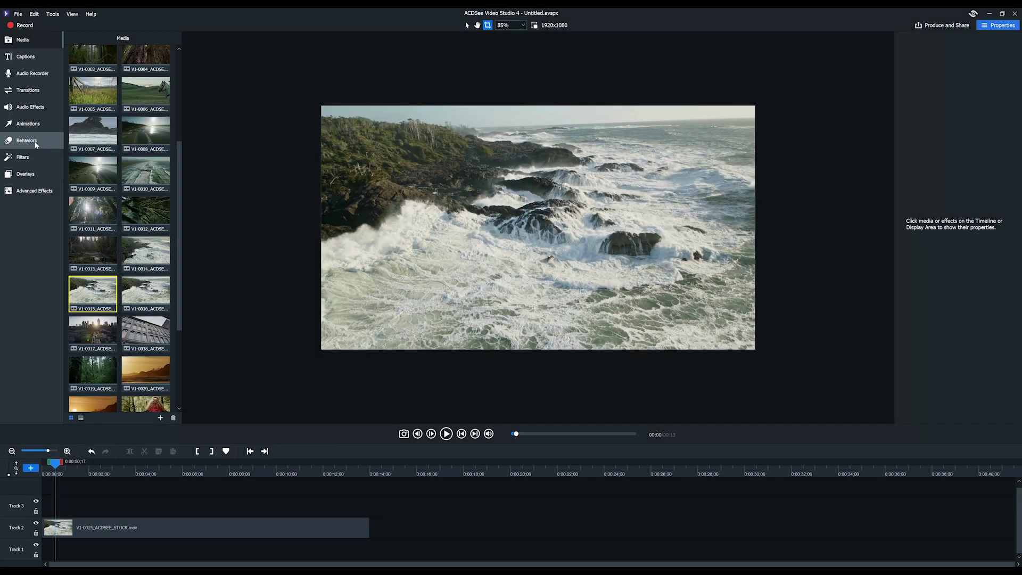
- Give the waves clip a Fade Slide in Left entrance and the looping Heart During behavior
click(26, 141)
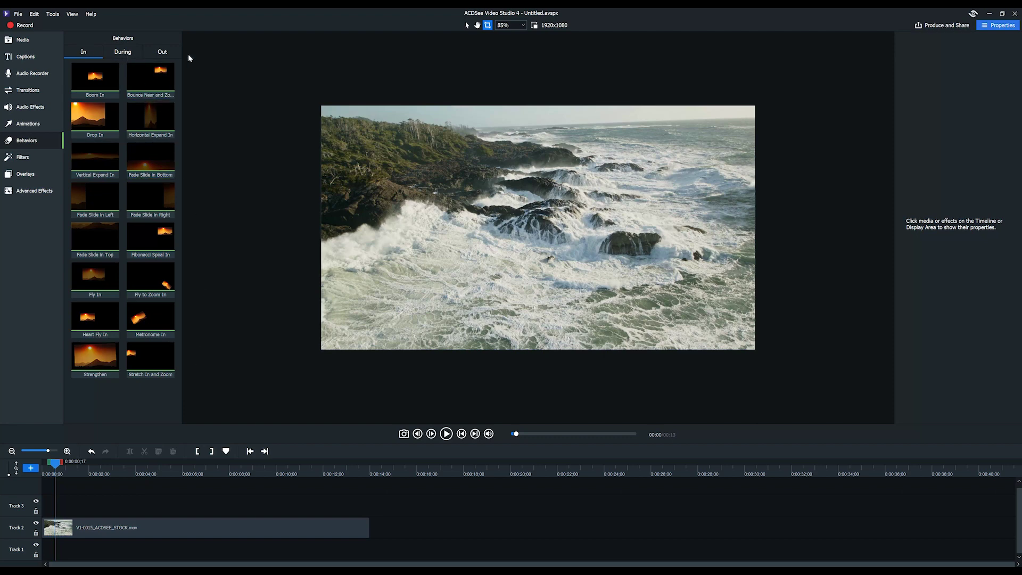
drag(109, 205, 60, 530)
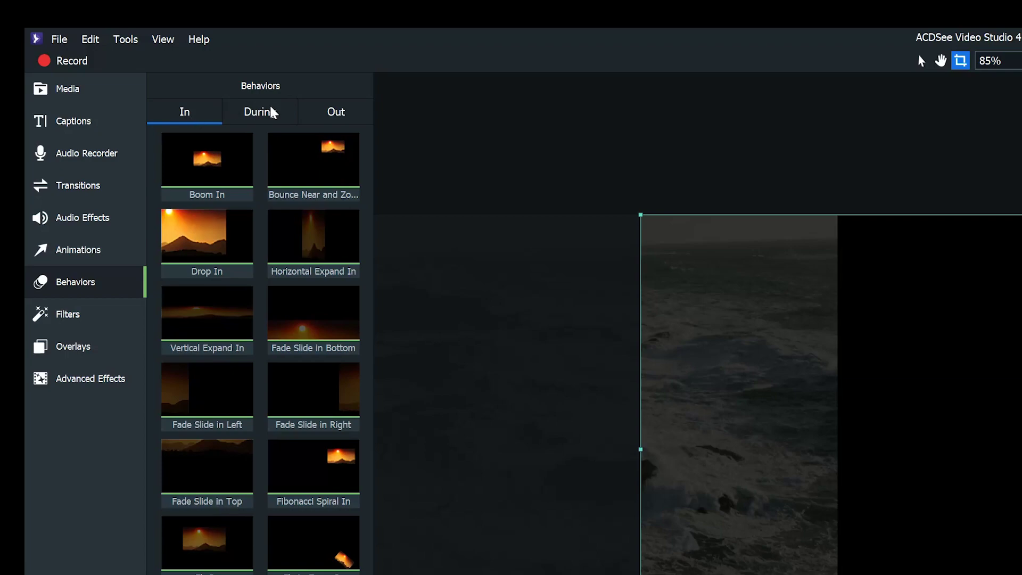
click(260, 112)
drag(150, 119, 87, 521)
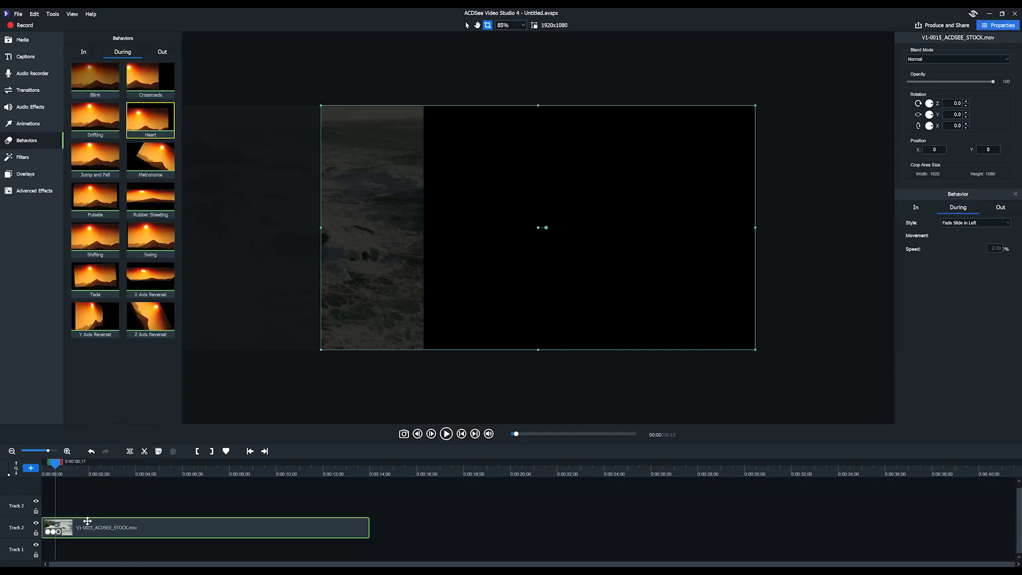
- Add Fade Slide out Top as the exit, review all three behaviors, and preview the clip
click(162, 52)
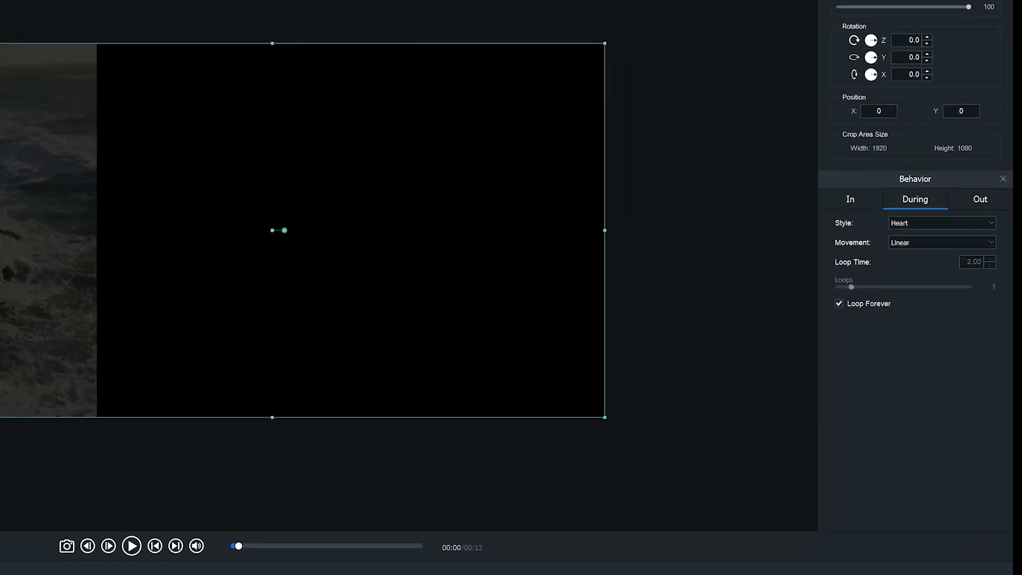
drag(151, 157, 133, 528)
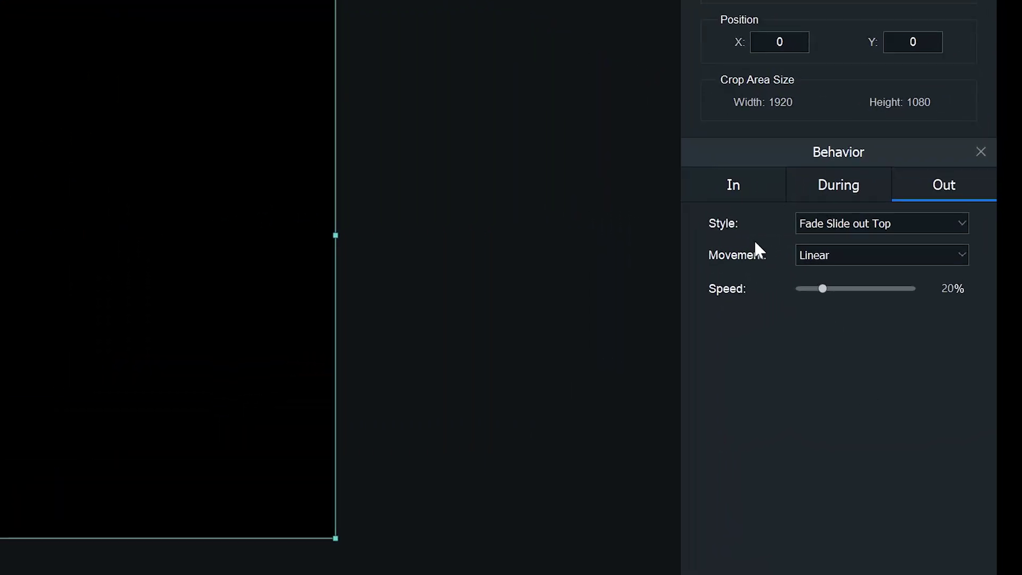
click(740, 191)
click(839, 184)
click(938, 184)
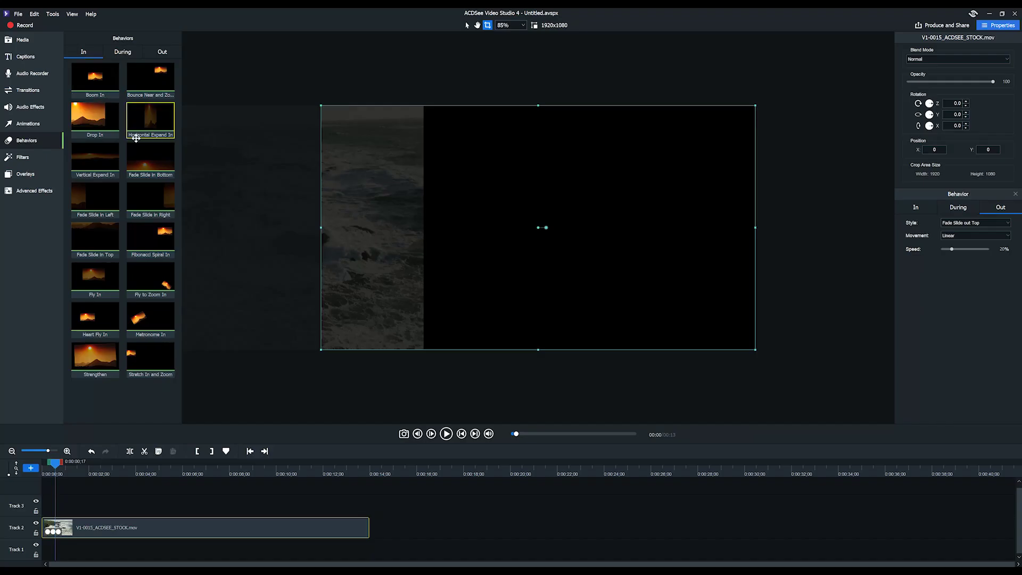
click(446, 434)
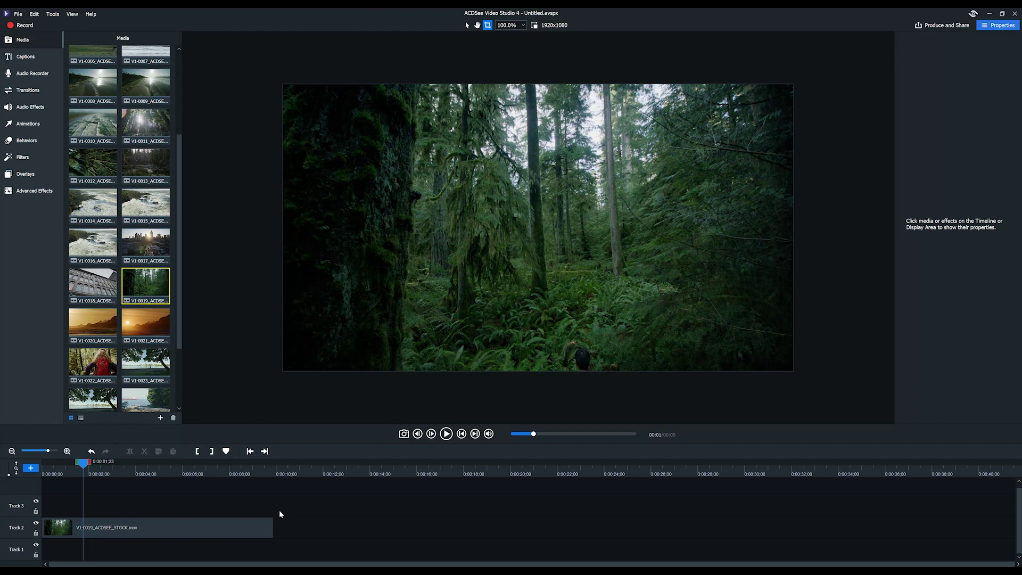
- Apply the Custom animation from the Animations library to the V1-0019 forest clip
click(22, 125)
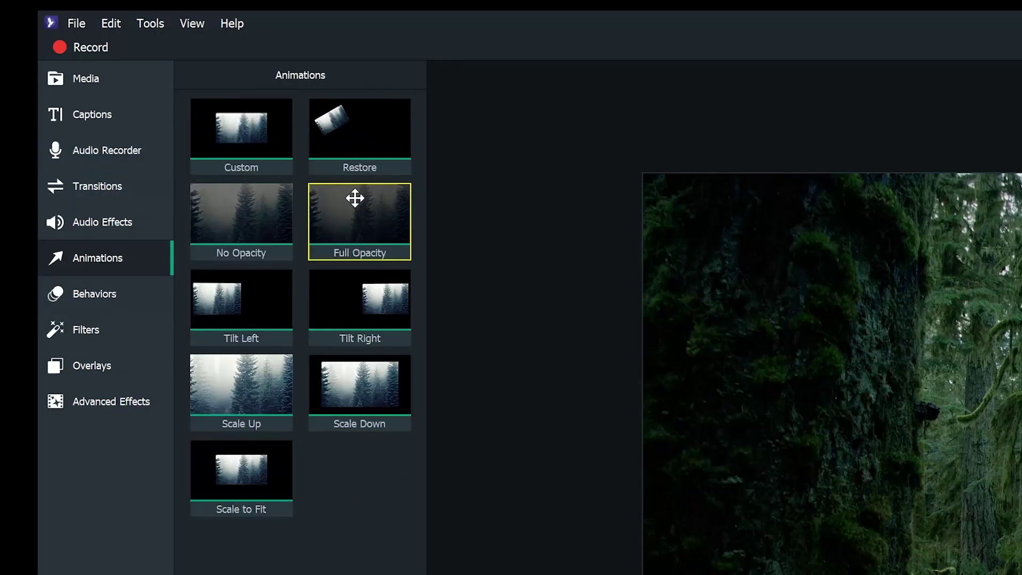
drag(251, 130, 111, 529)
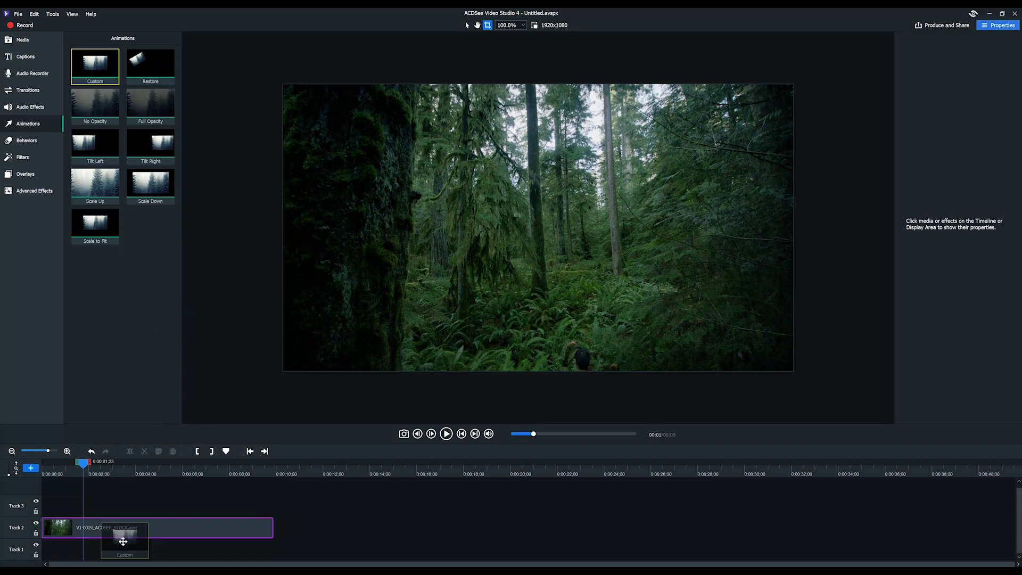
click(108, 528)
drag(112, 467, 75, 466)
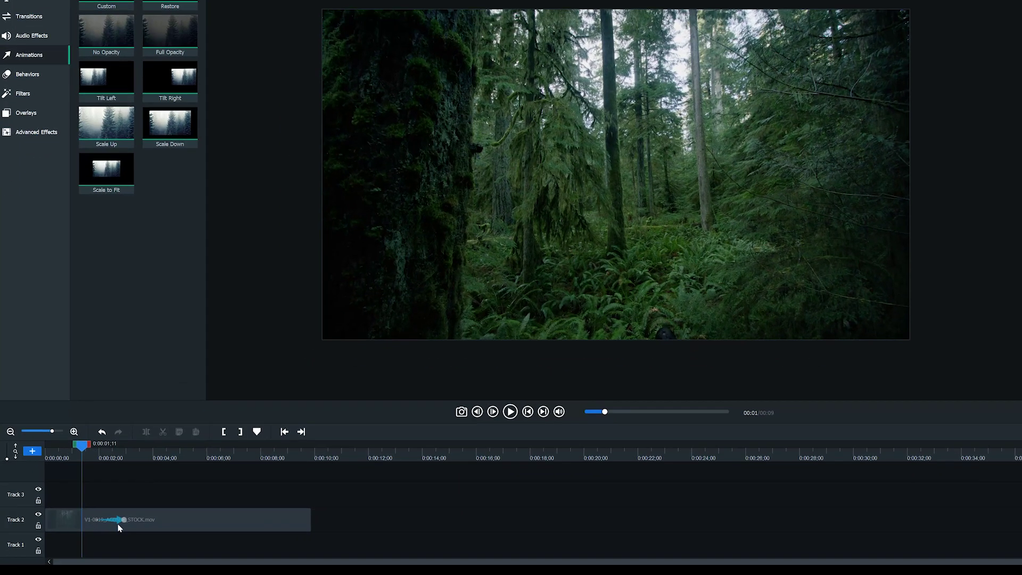
- Extend the Custom animation to end at about 0:00:07;20, then select the forest clip
click(112, 529)
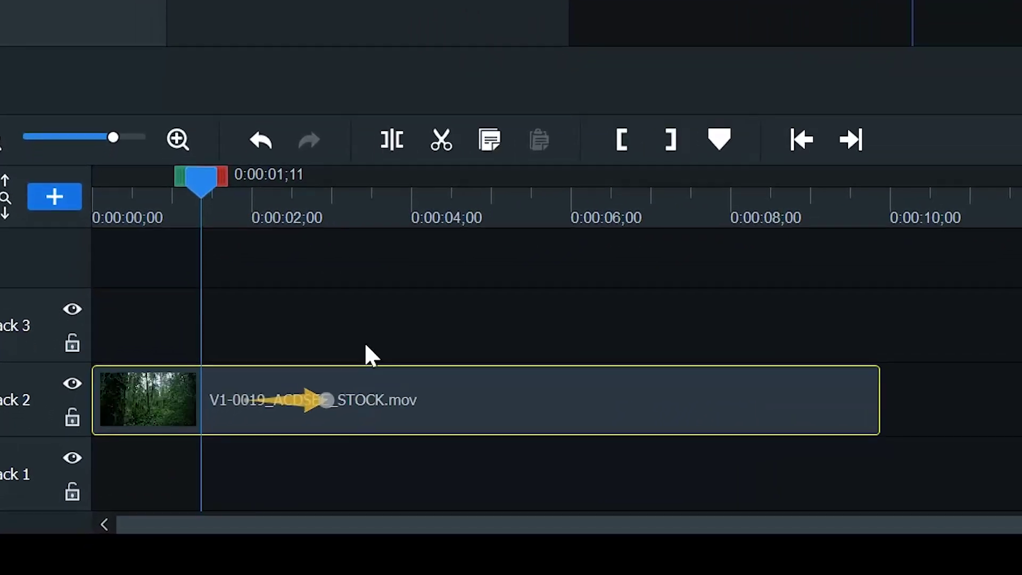
click(314, 370)
drag(335, 395, 728, 392)
click(787, 345)
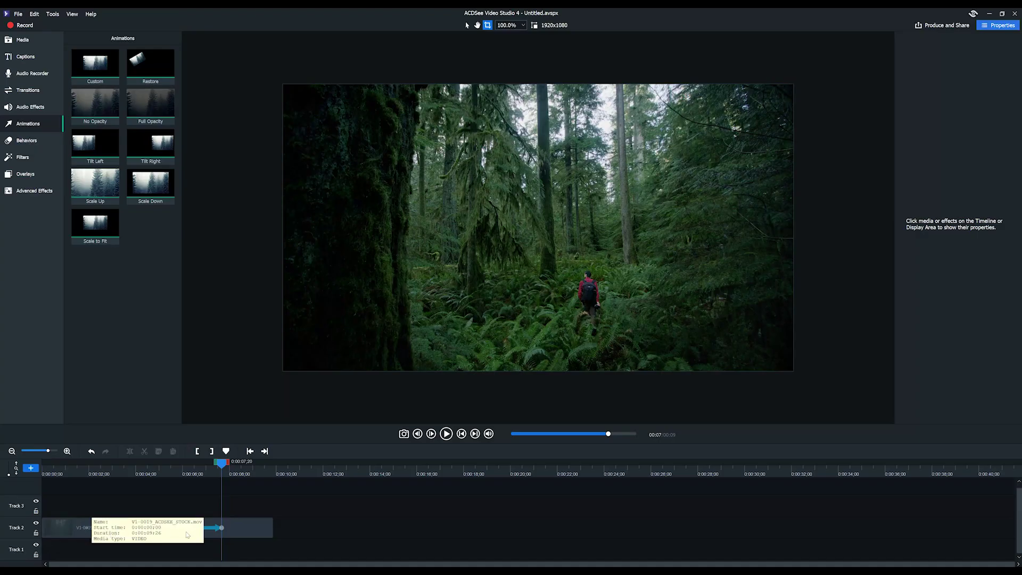
mouse_move(221, 464)
mouse_down()
mouse_move(85, 464)
mouse_move(235, 468)
mouse_move(241, 503)
mouse_move(201, 474)
mouse_move(245, 475)
mouse_move(219, 477)
mouse_move(234, 474)
mouse_up()
click(250, 535)
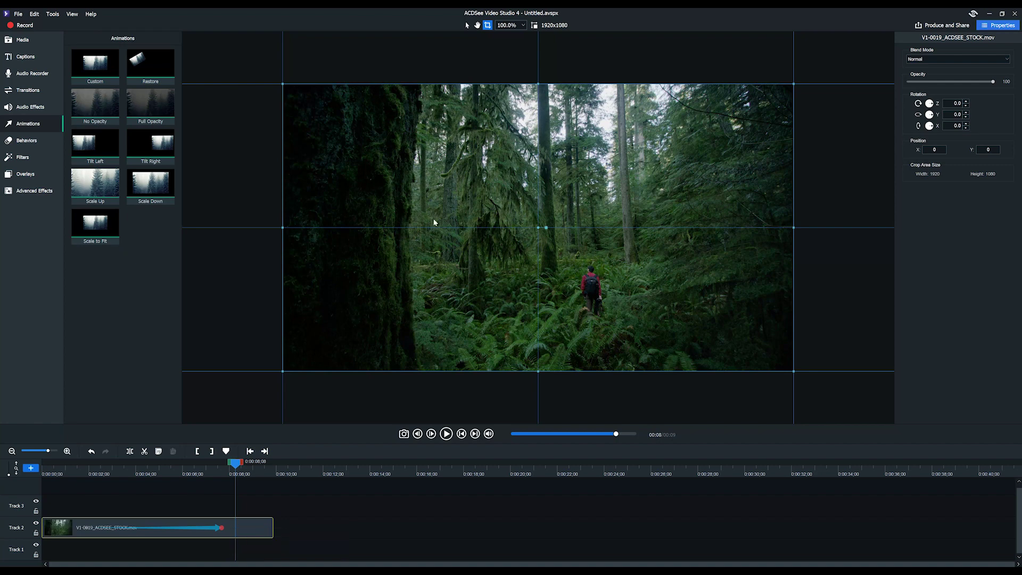
- Enlarge the forest frame, shift it to X -310, Y 174 around the hiker, and preview the zoom
click(467, 26)
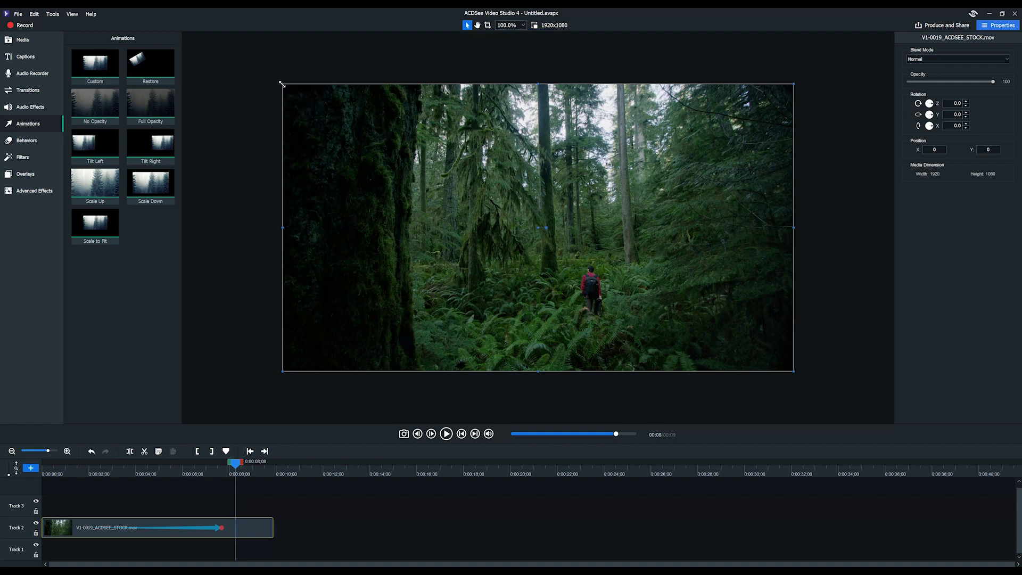
drag(283, 84, 186, 36)
drag(489, 162, 552, 209)
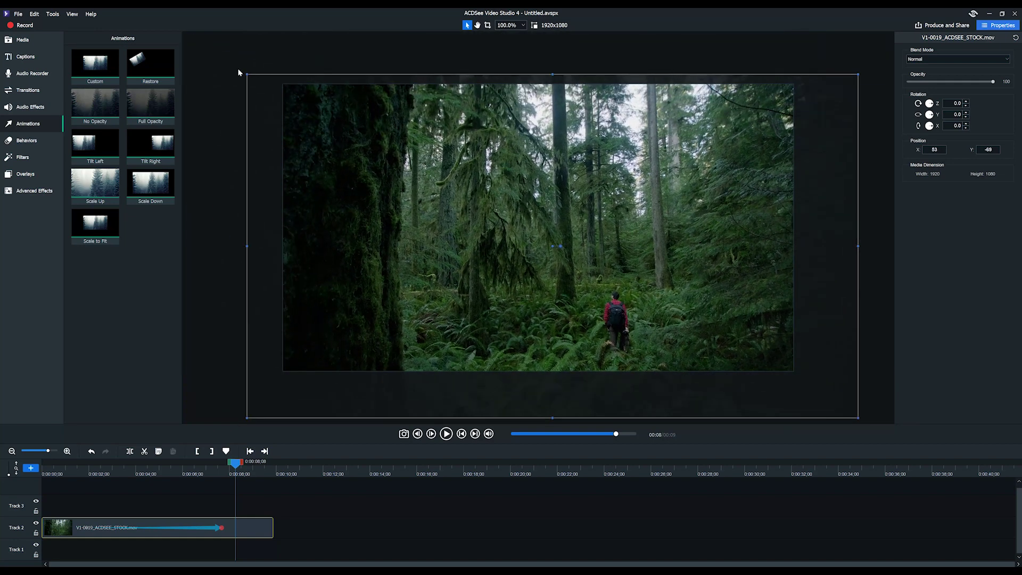
drag(248, 76, 182, 35)
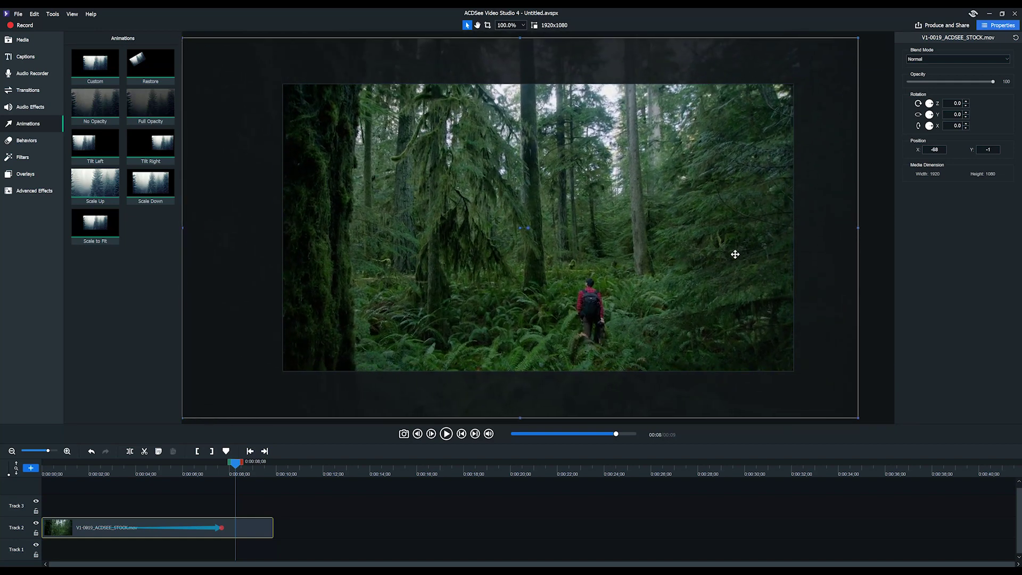
drag(726, 246, 668, 210)
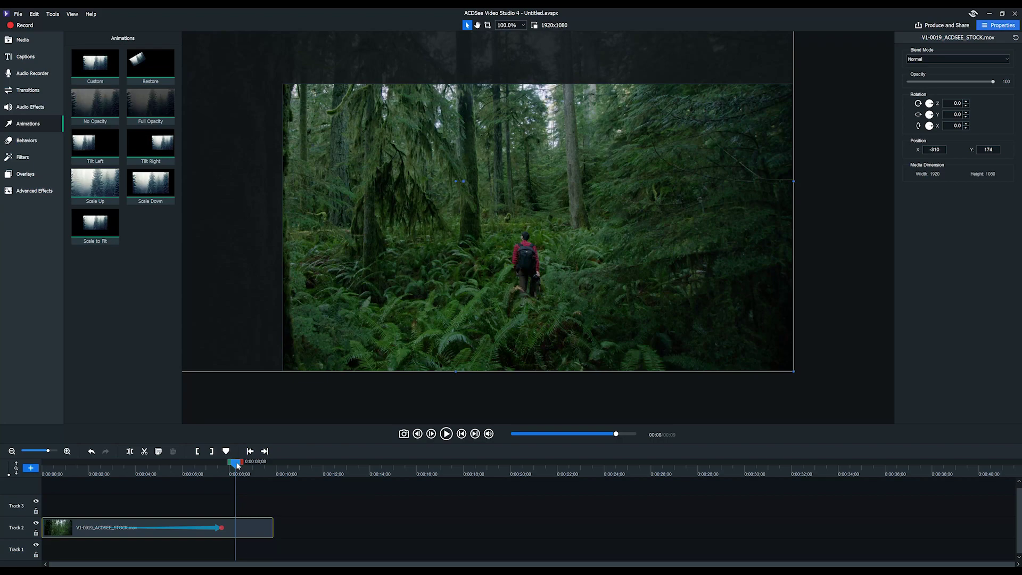
drag(237, 465, 43, 464)
click(446, 433)
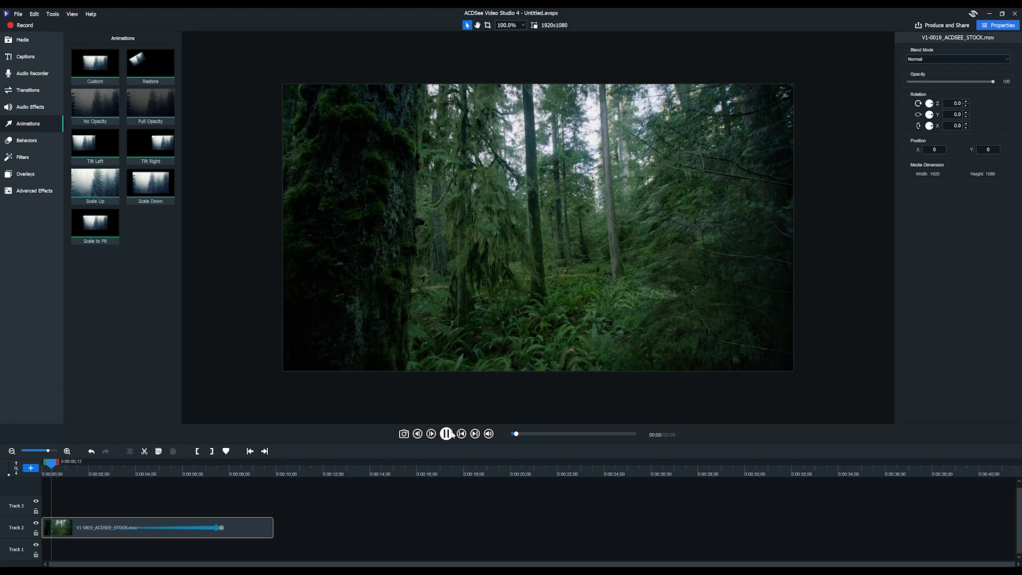